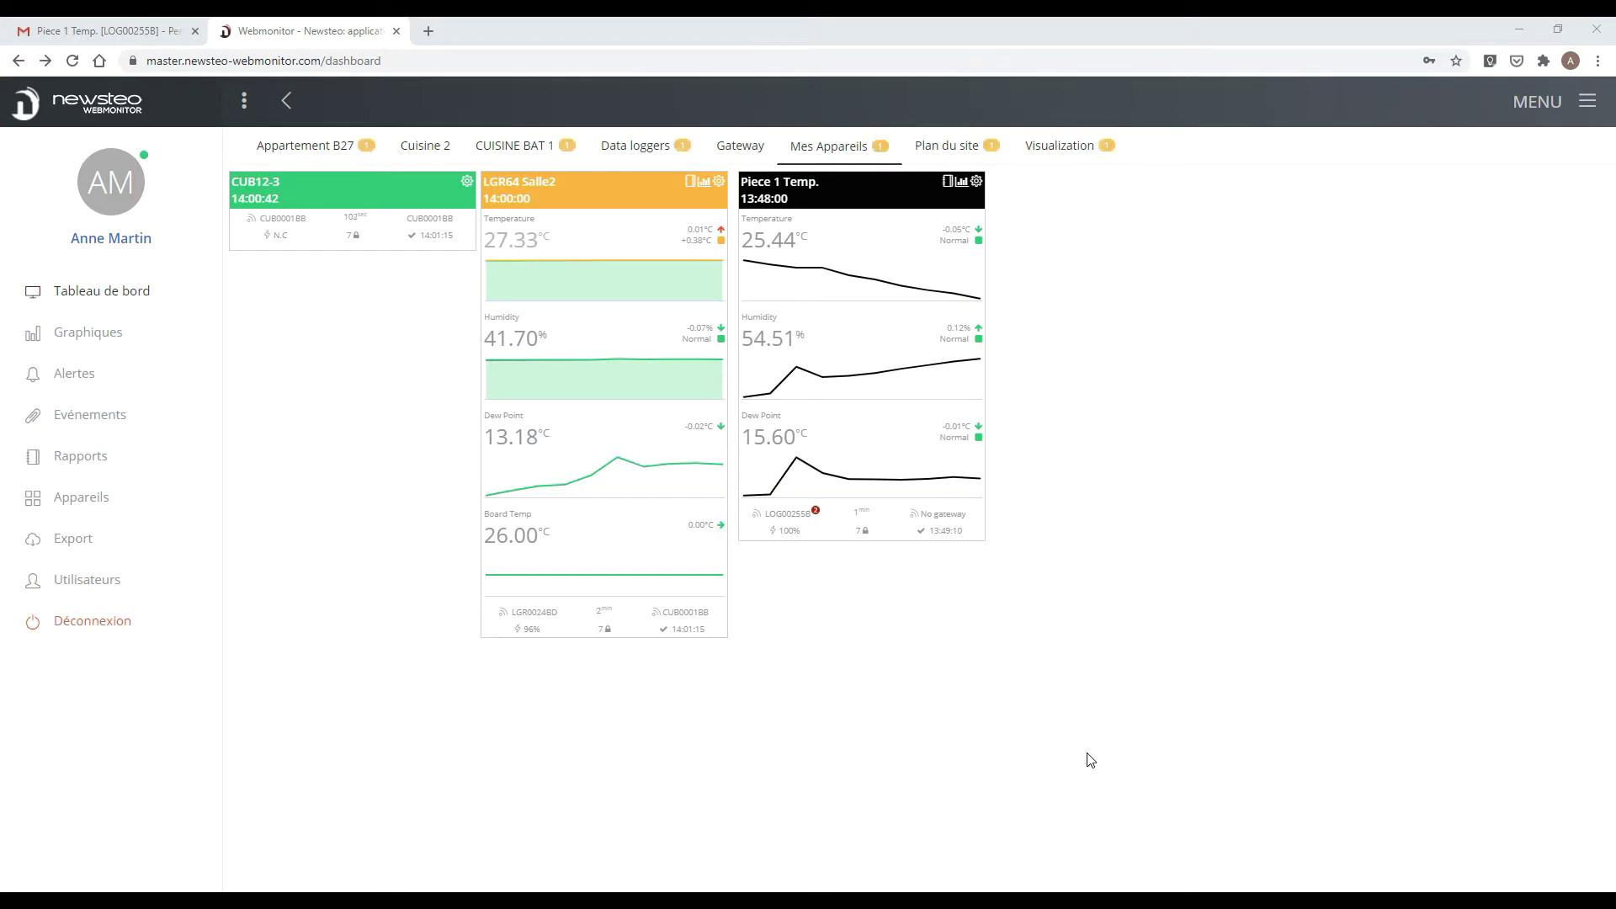
Review the list of triggered alerts and return to the dashboard.
left_click(90, 385)
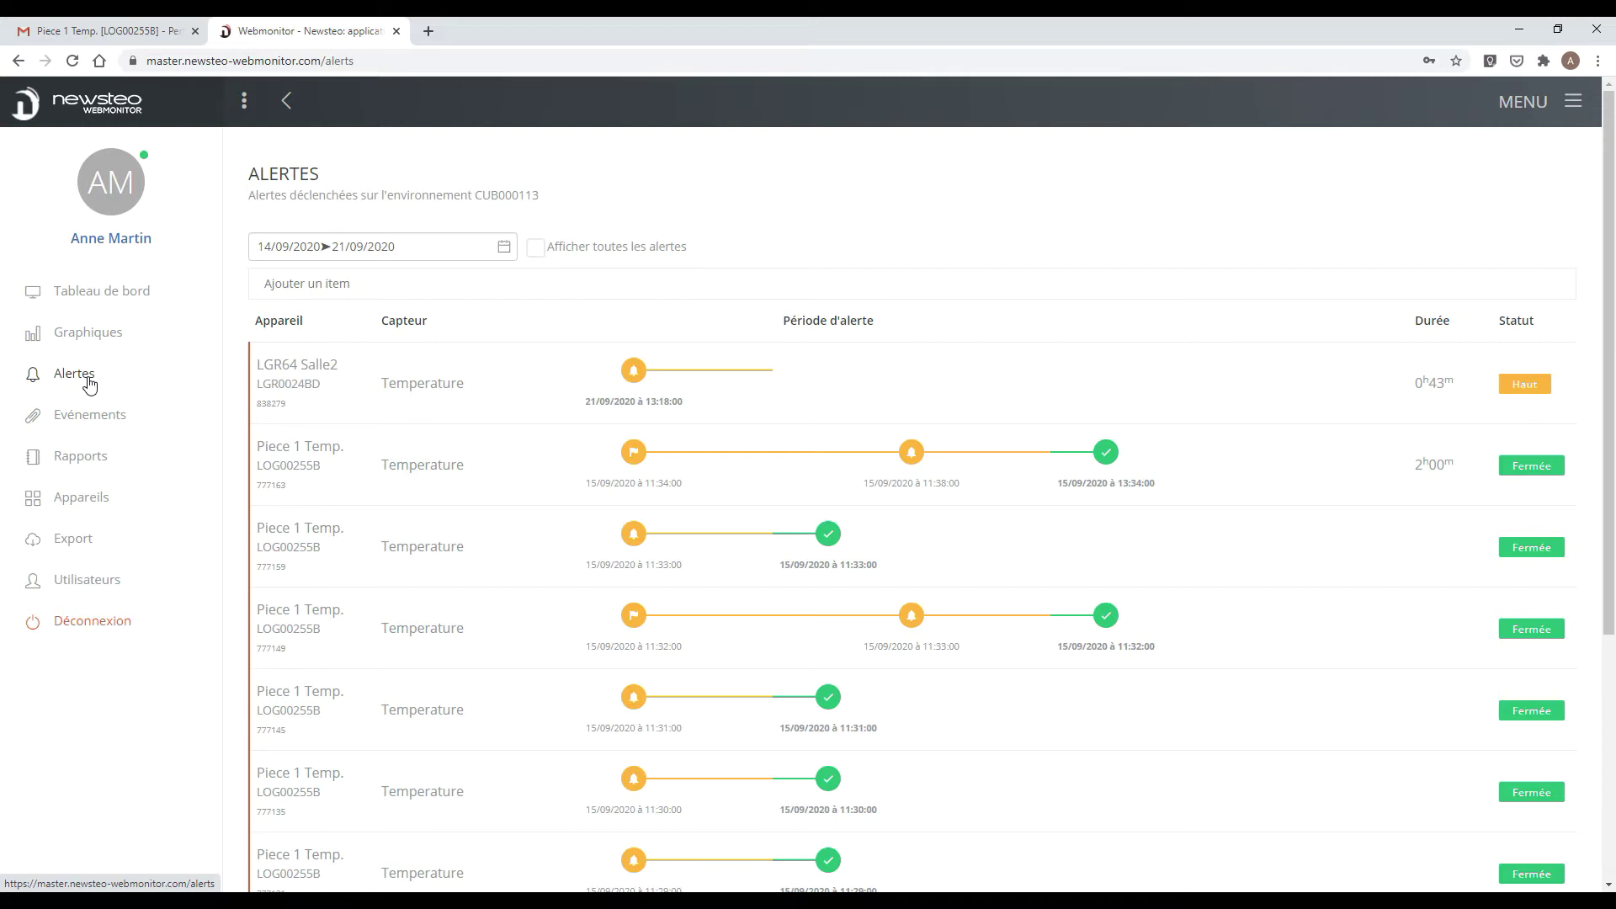
left_click(84, 292)
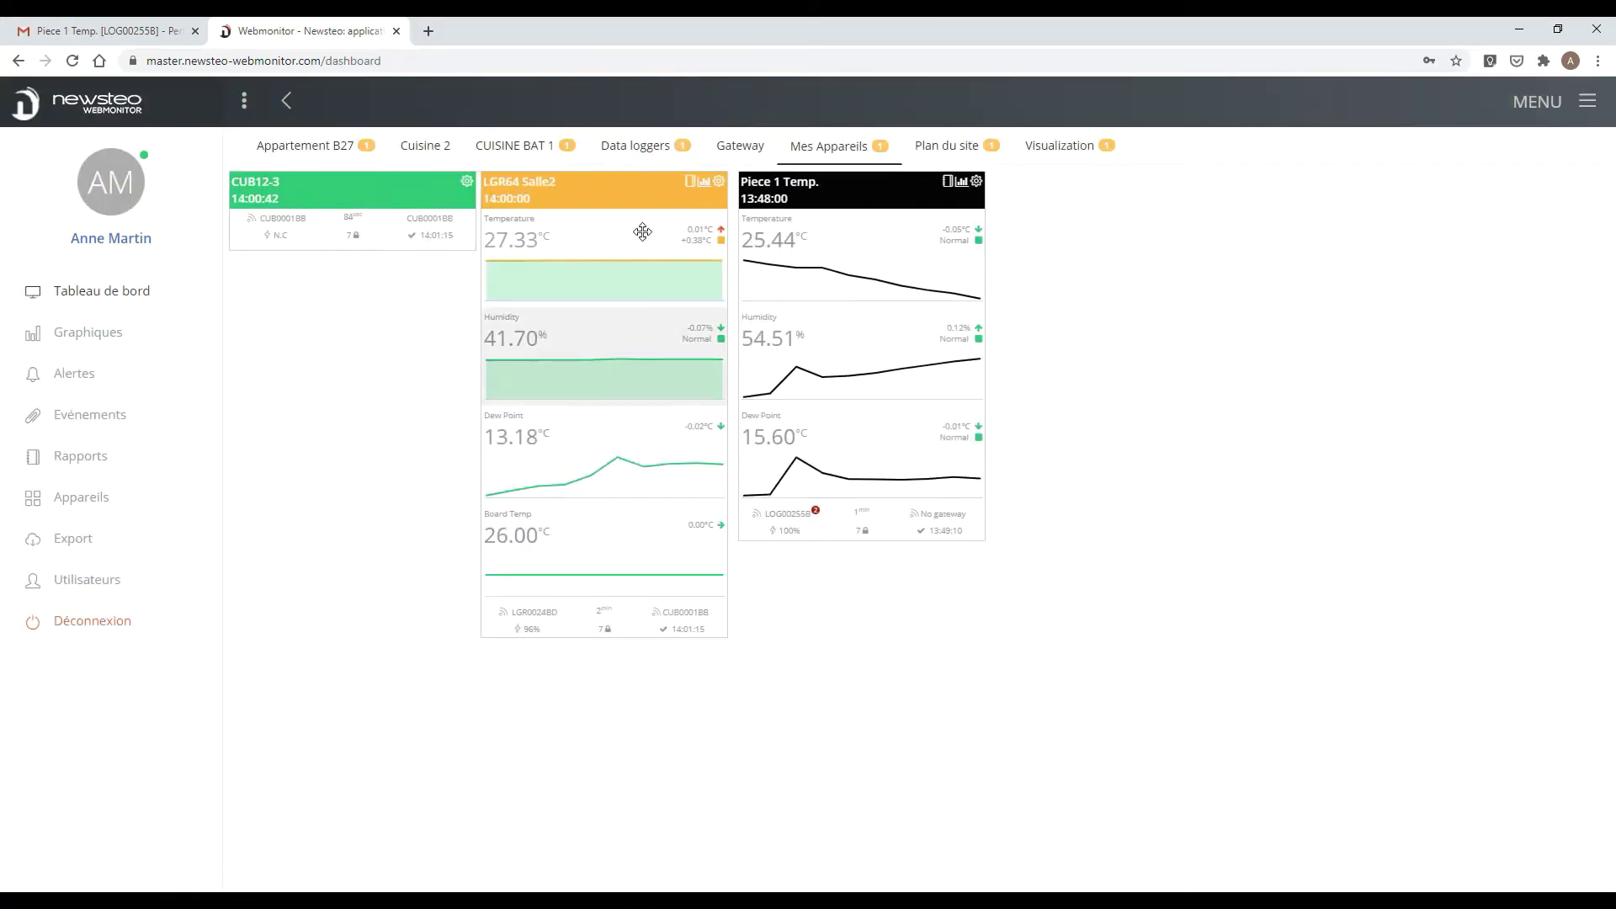
Set the high humidity threshold (Haut) of the LGR64 Salle2 device to 60 %, save the configuration and leave its settings.
left_click(719, 189)
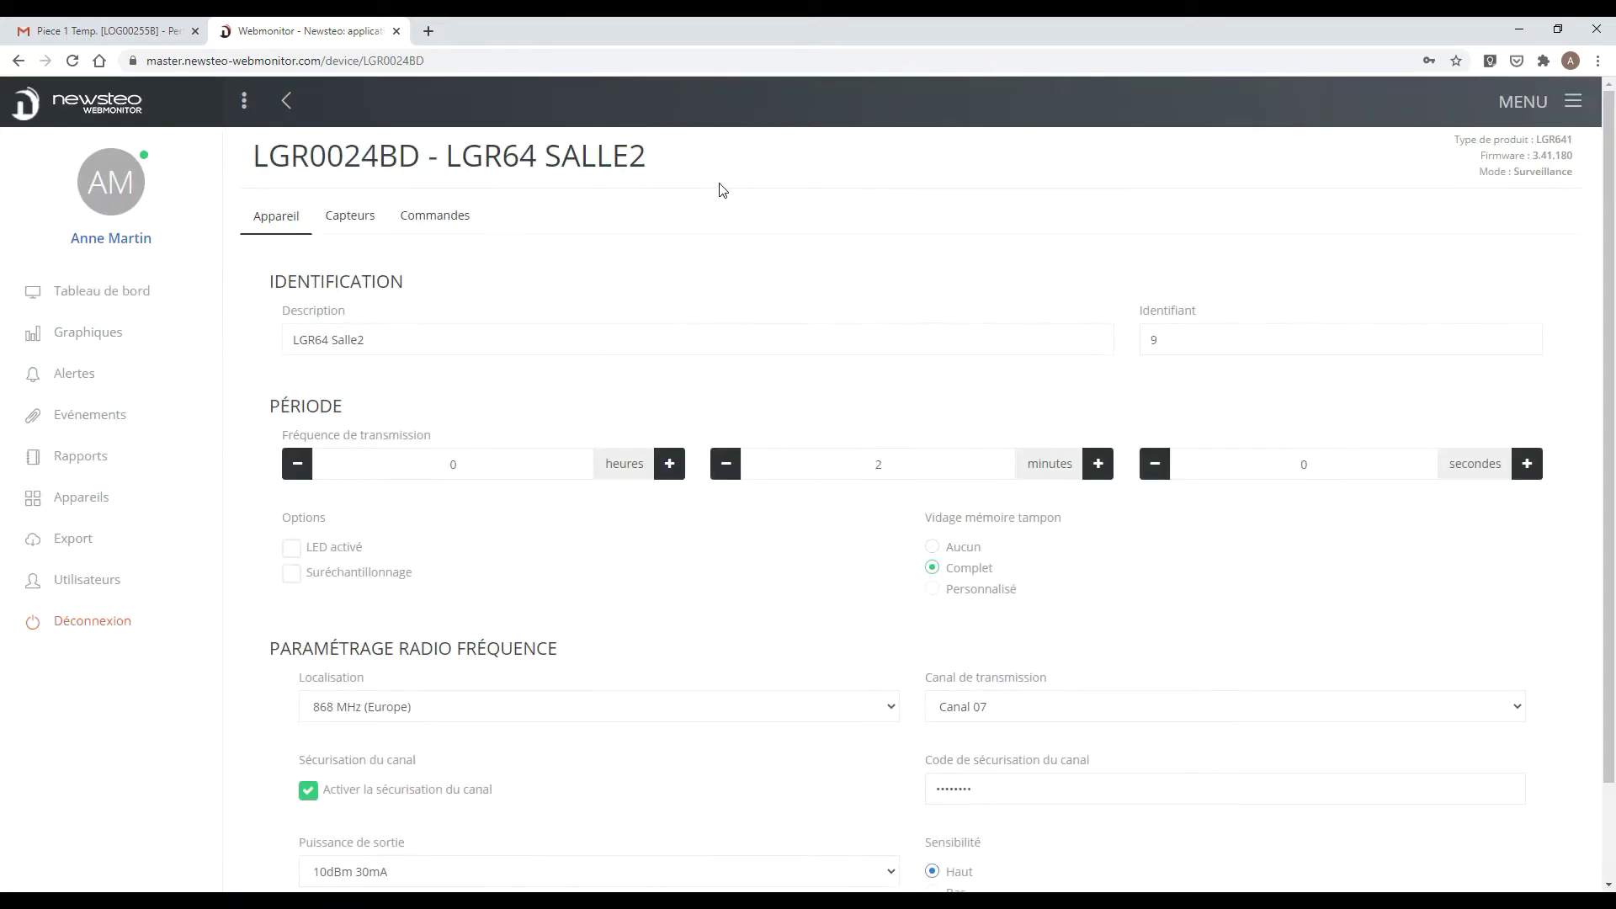
left_click(371, 219)
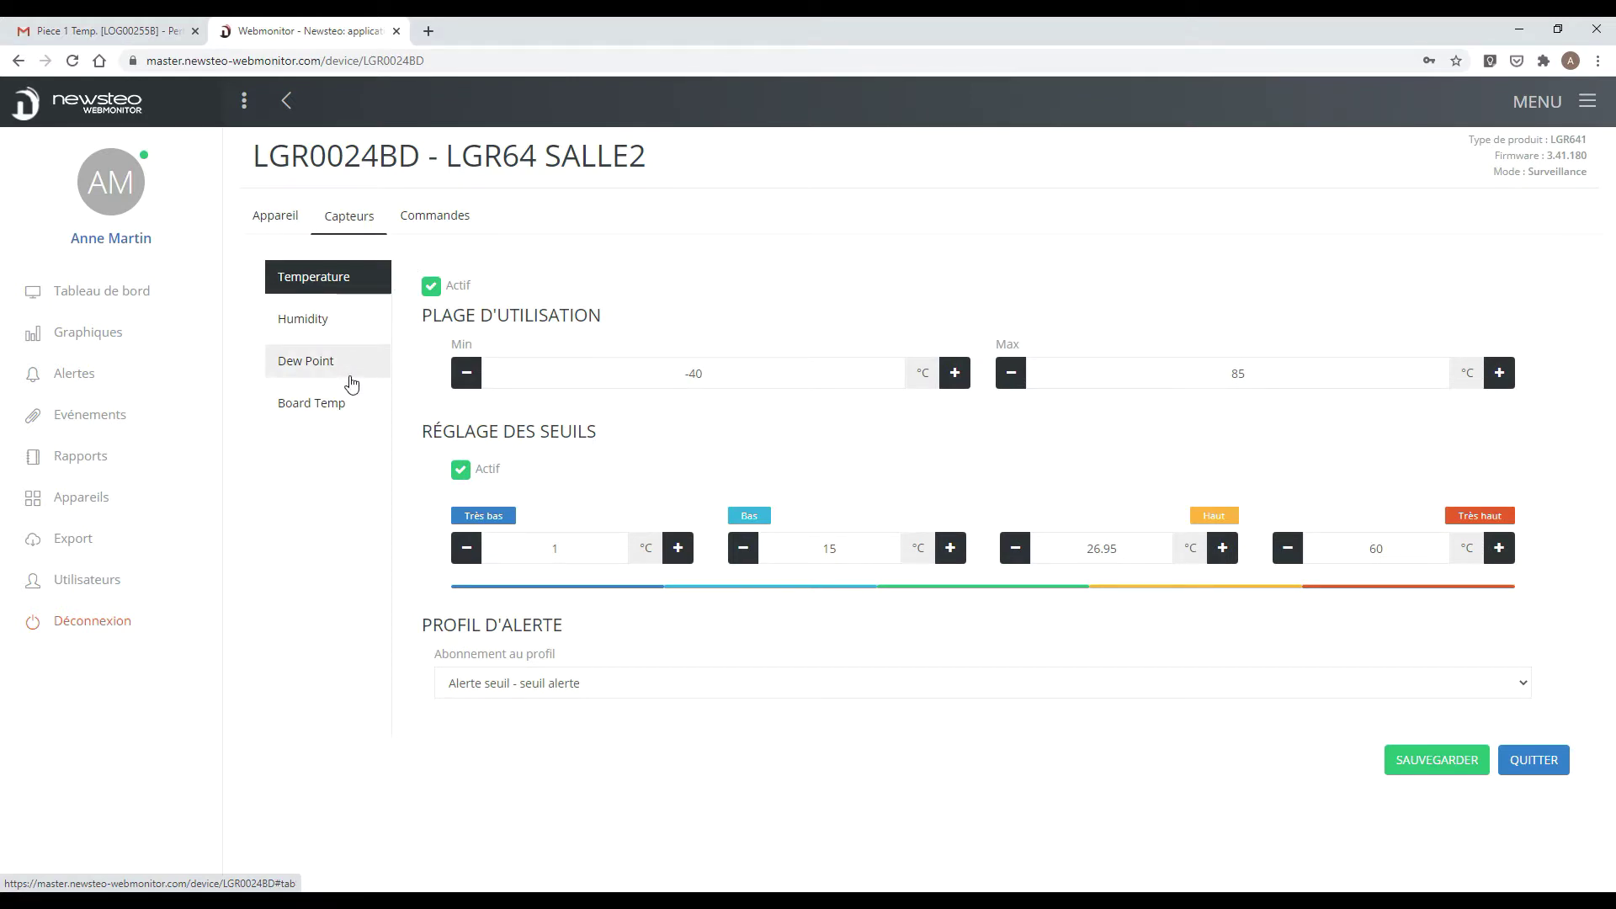
left_click(276, 325)
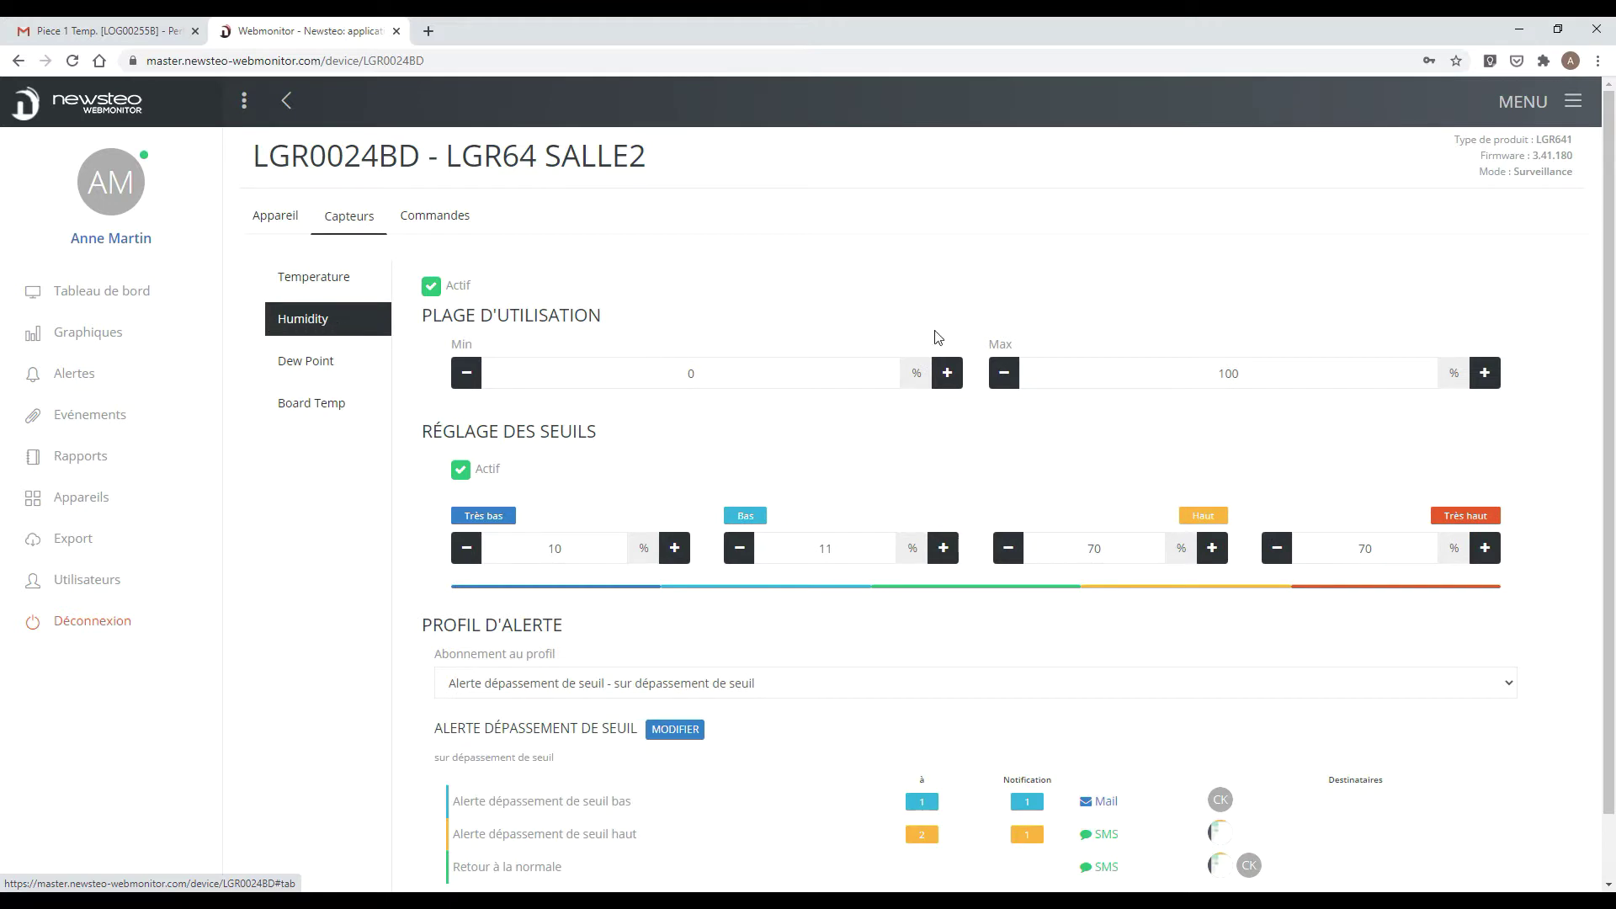
double_click(1065, 548)
type("60")
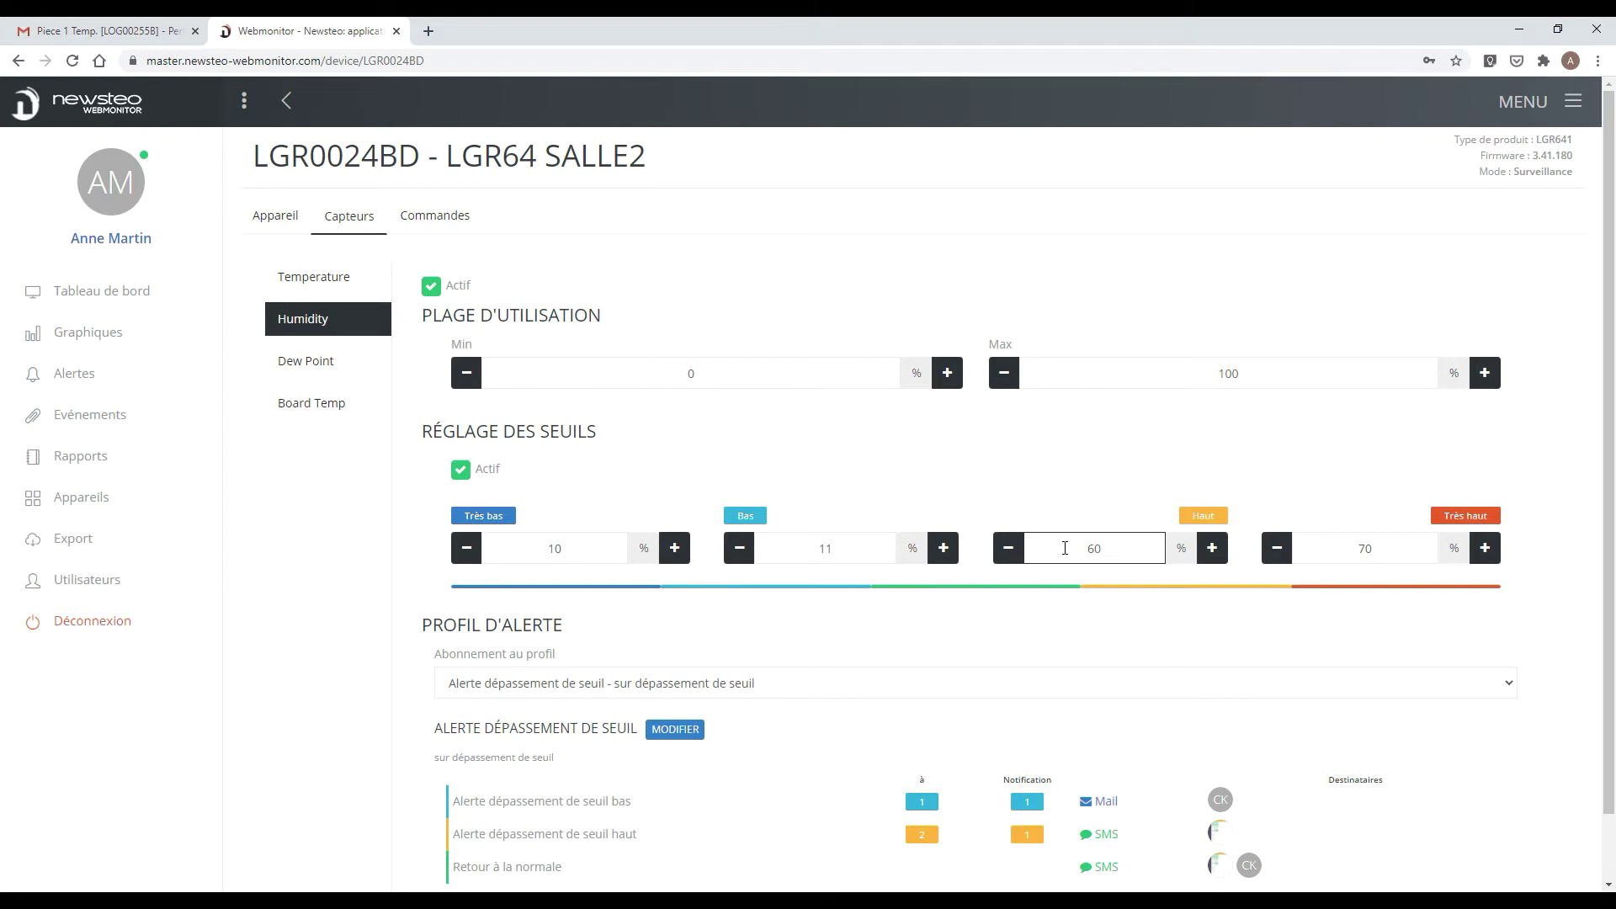
scroll(1165, 479, "down", 1)
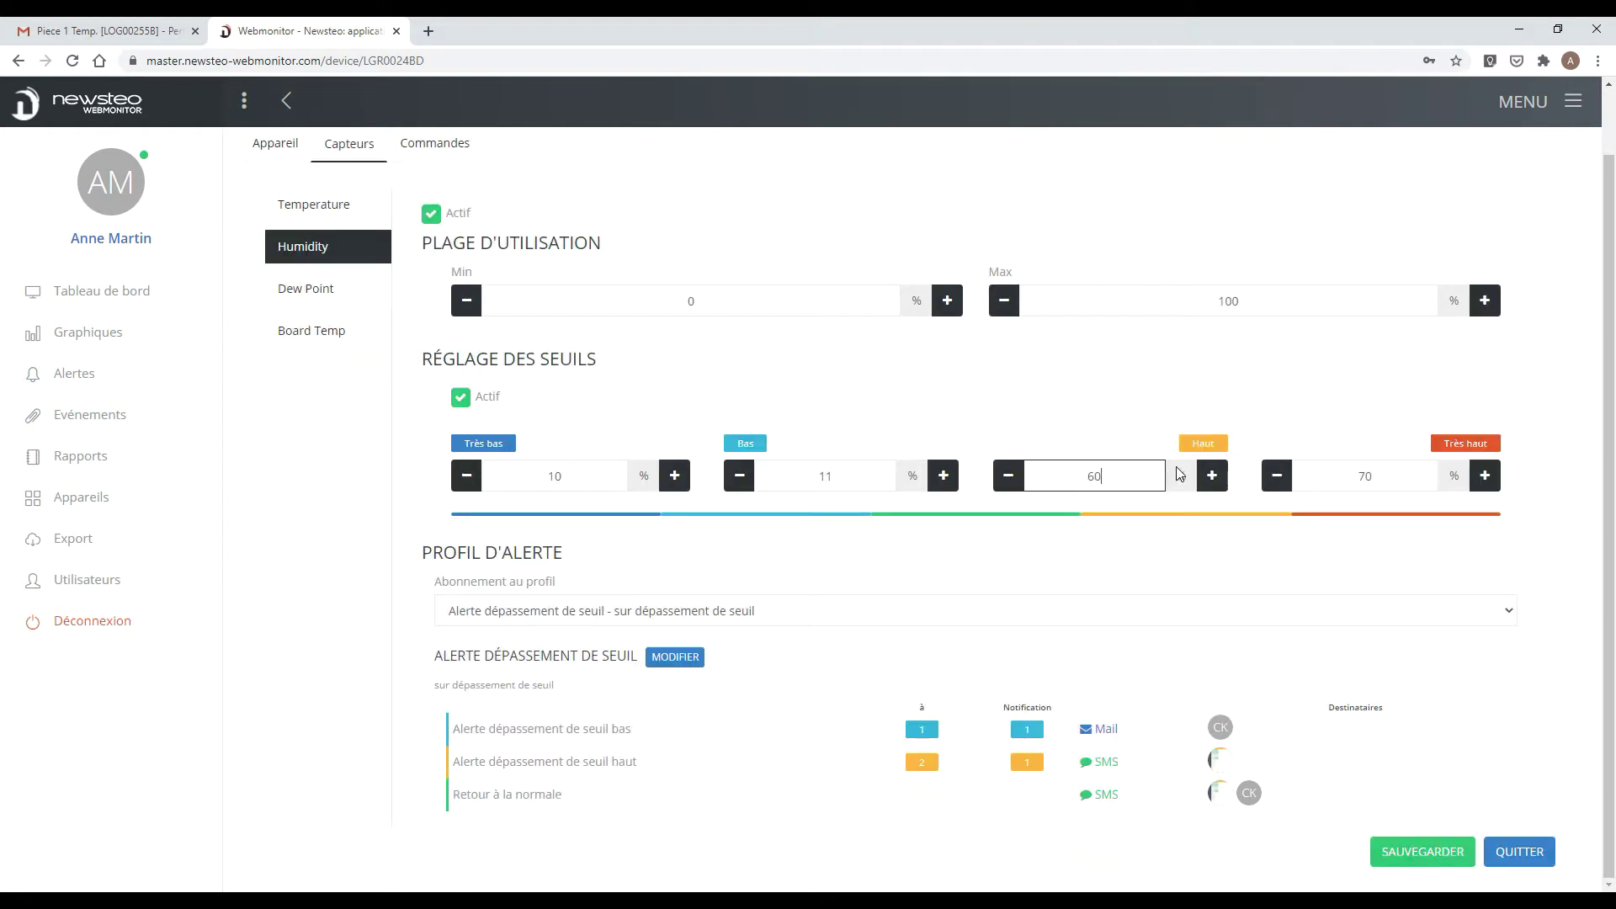
left_click(1393, 851)
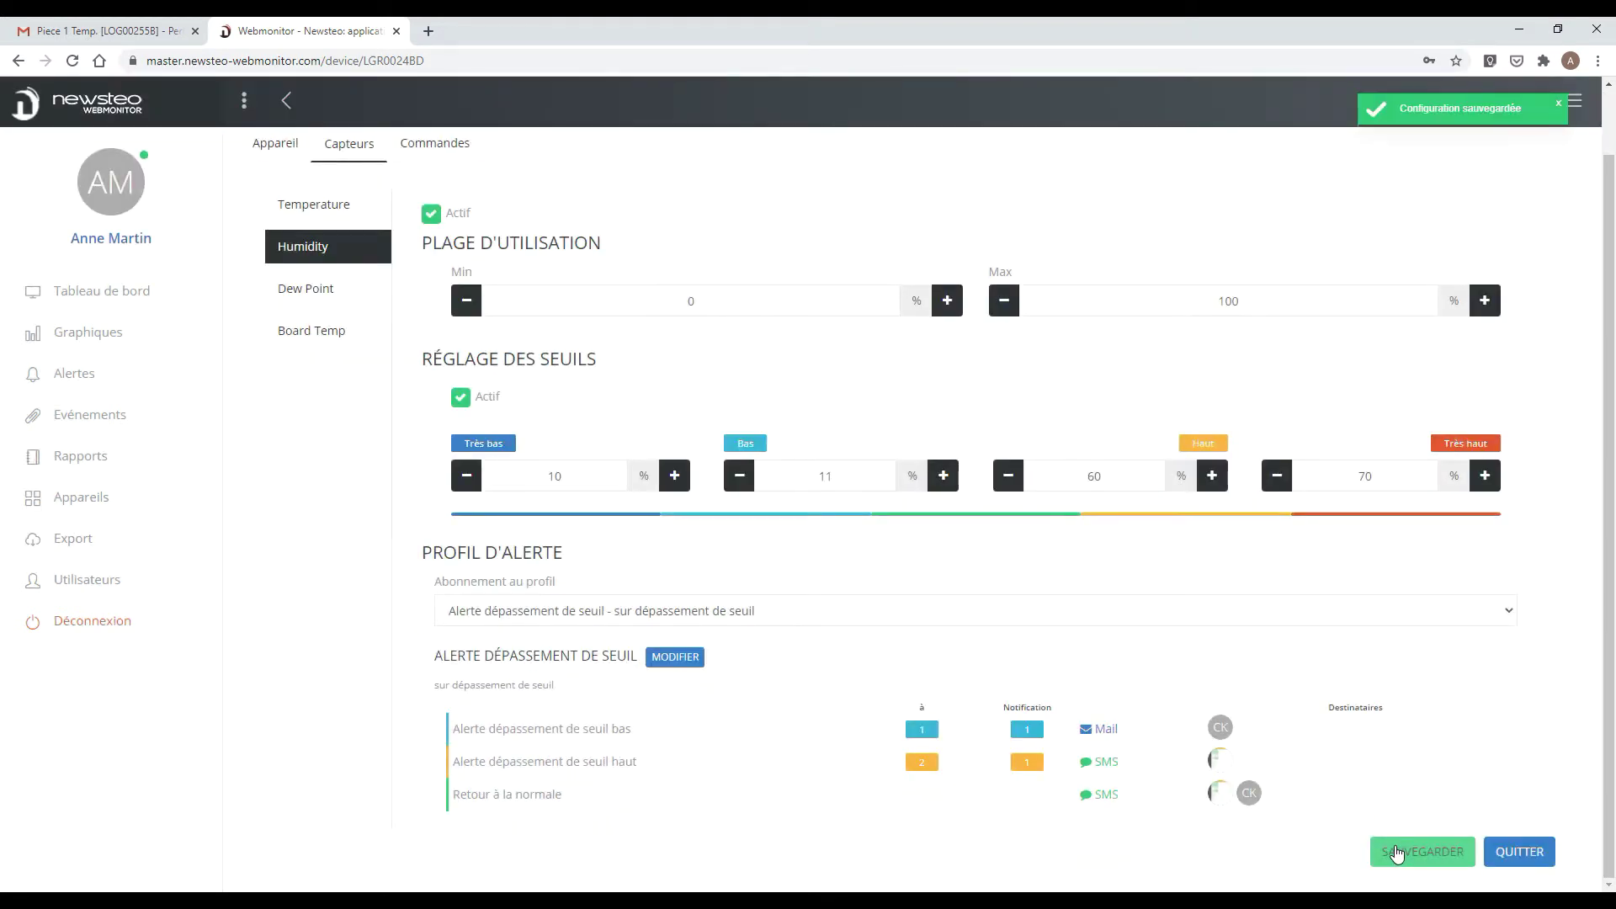
left_click(1540, 855)
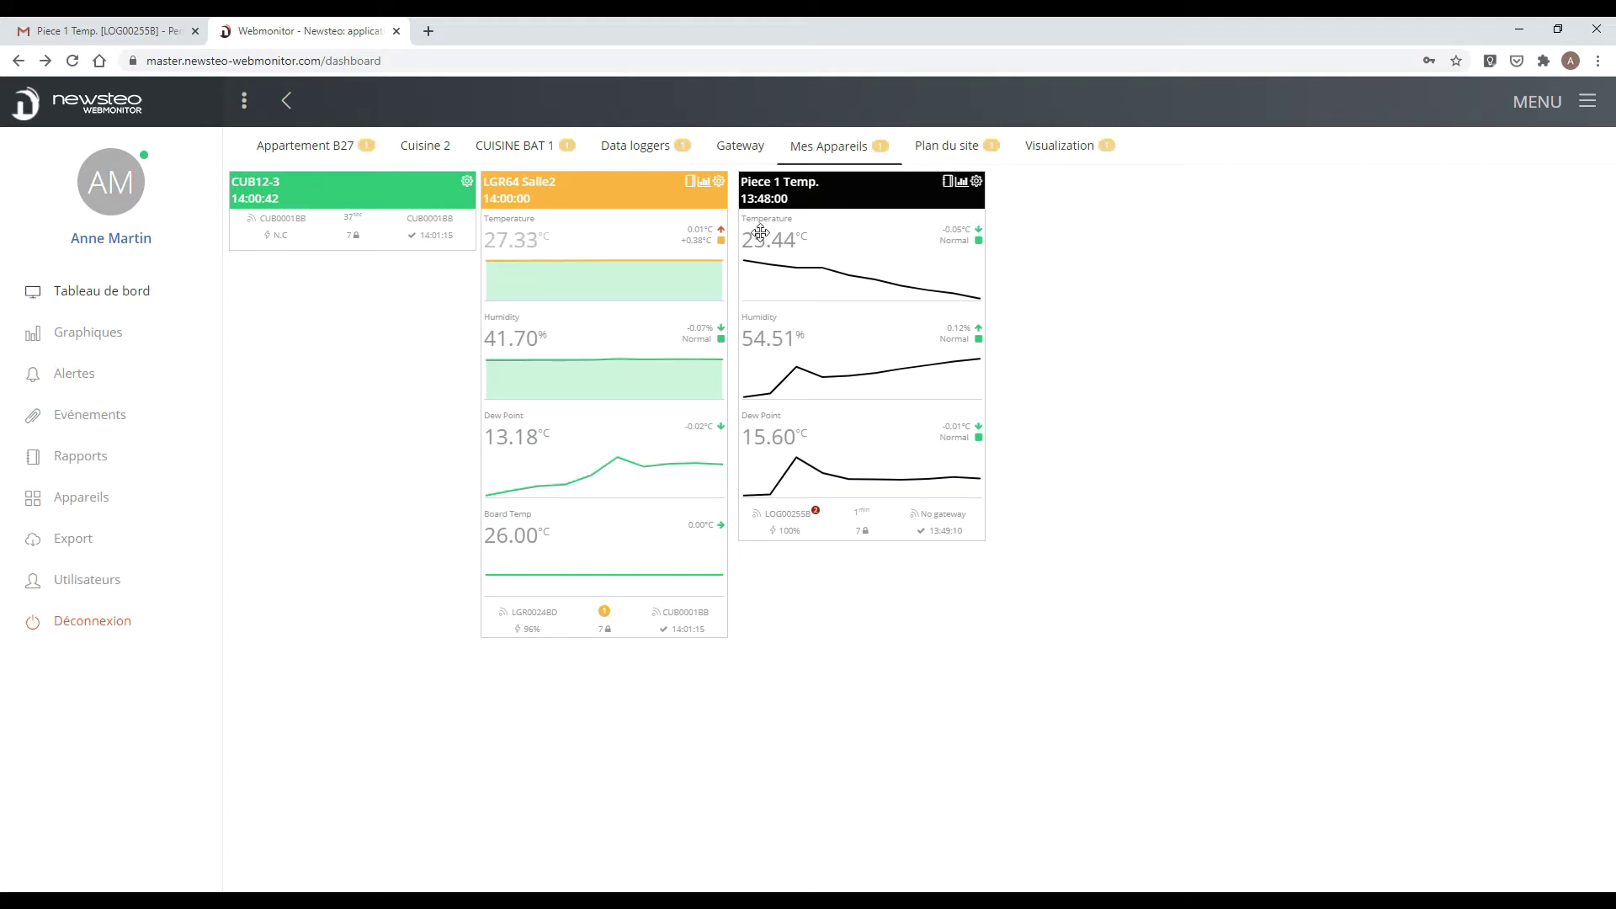
Open the management page for alert profiles from the alerts section.
mouse_move(766, 305)
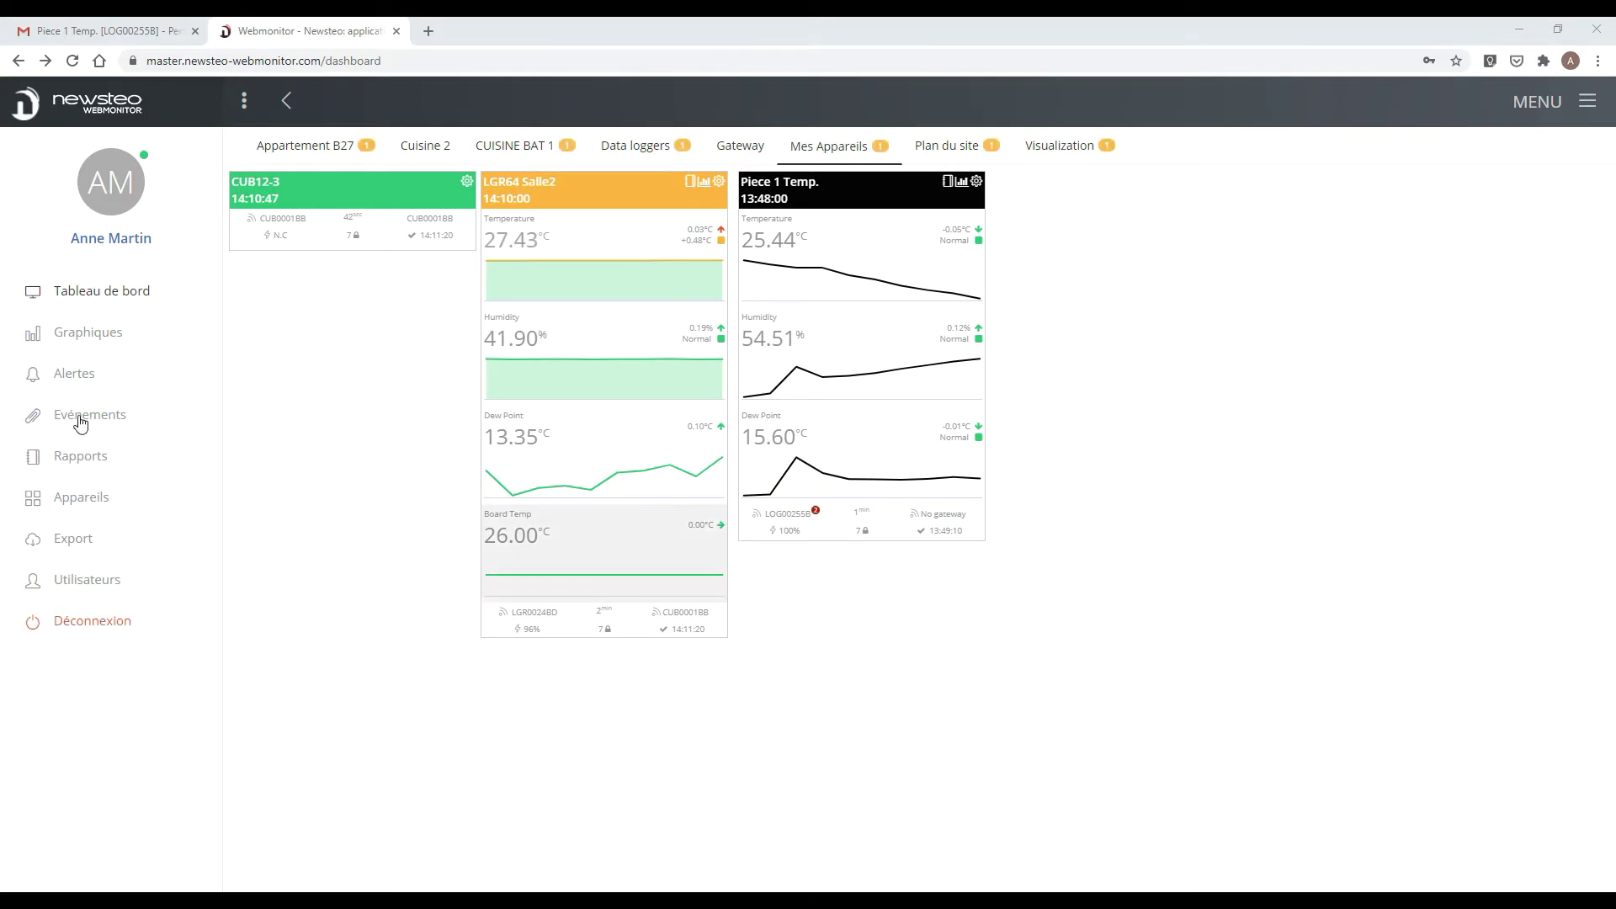
left_click(71, 375)
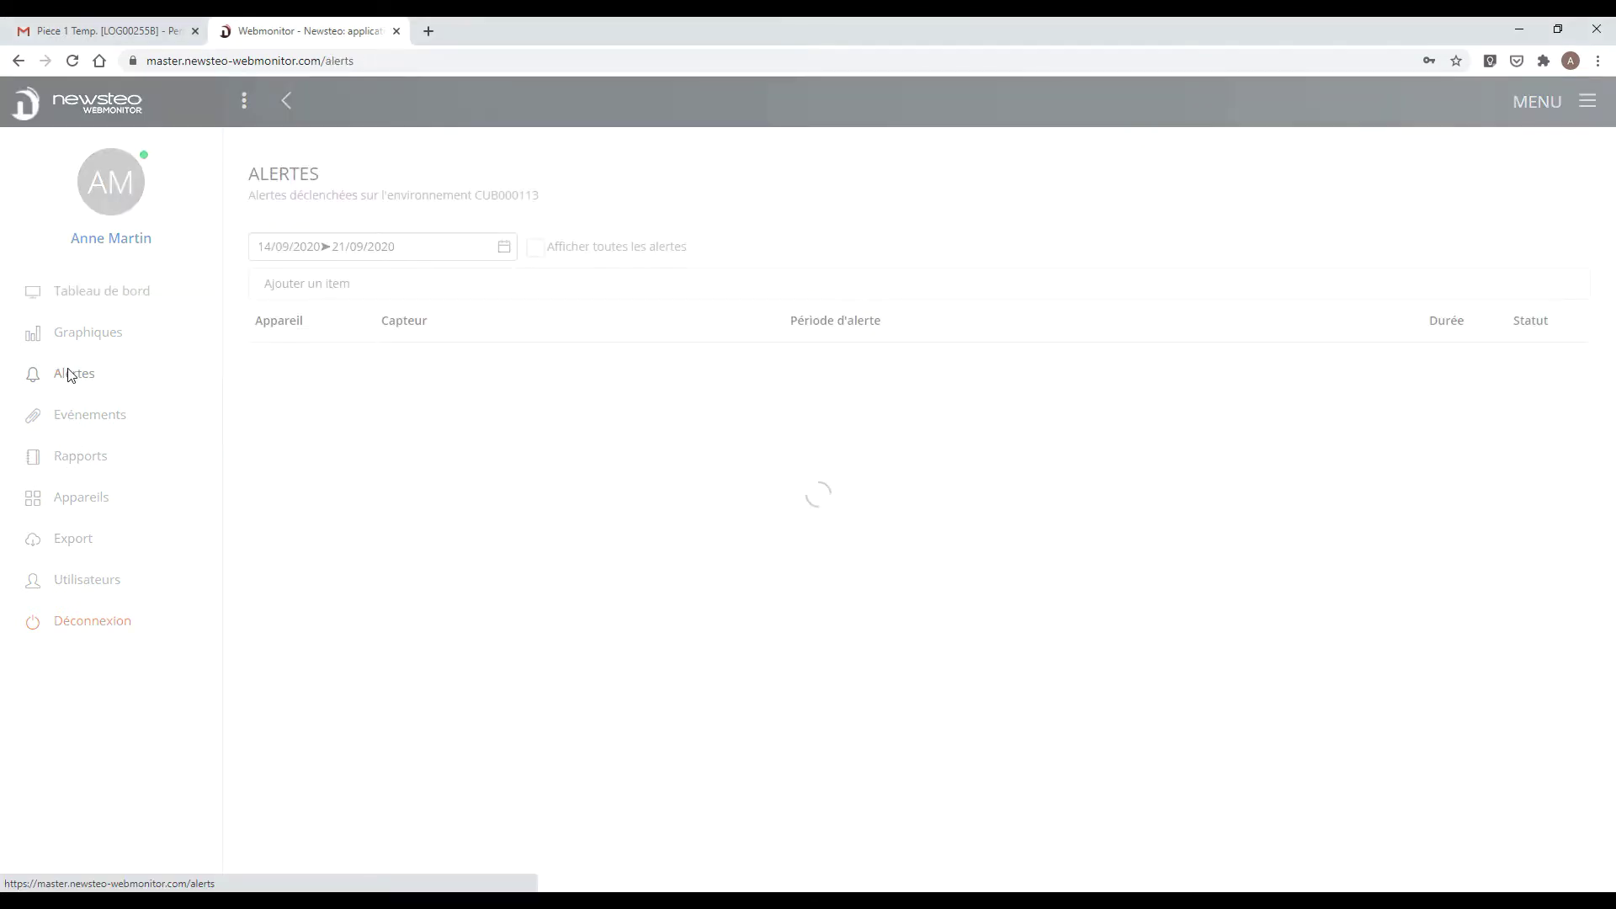
left_click(1580, 103)
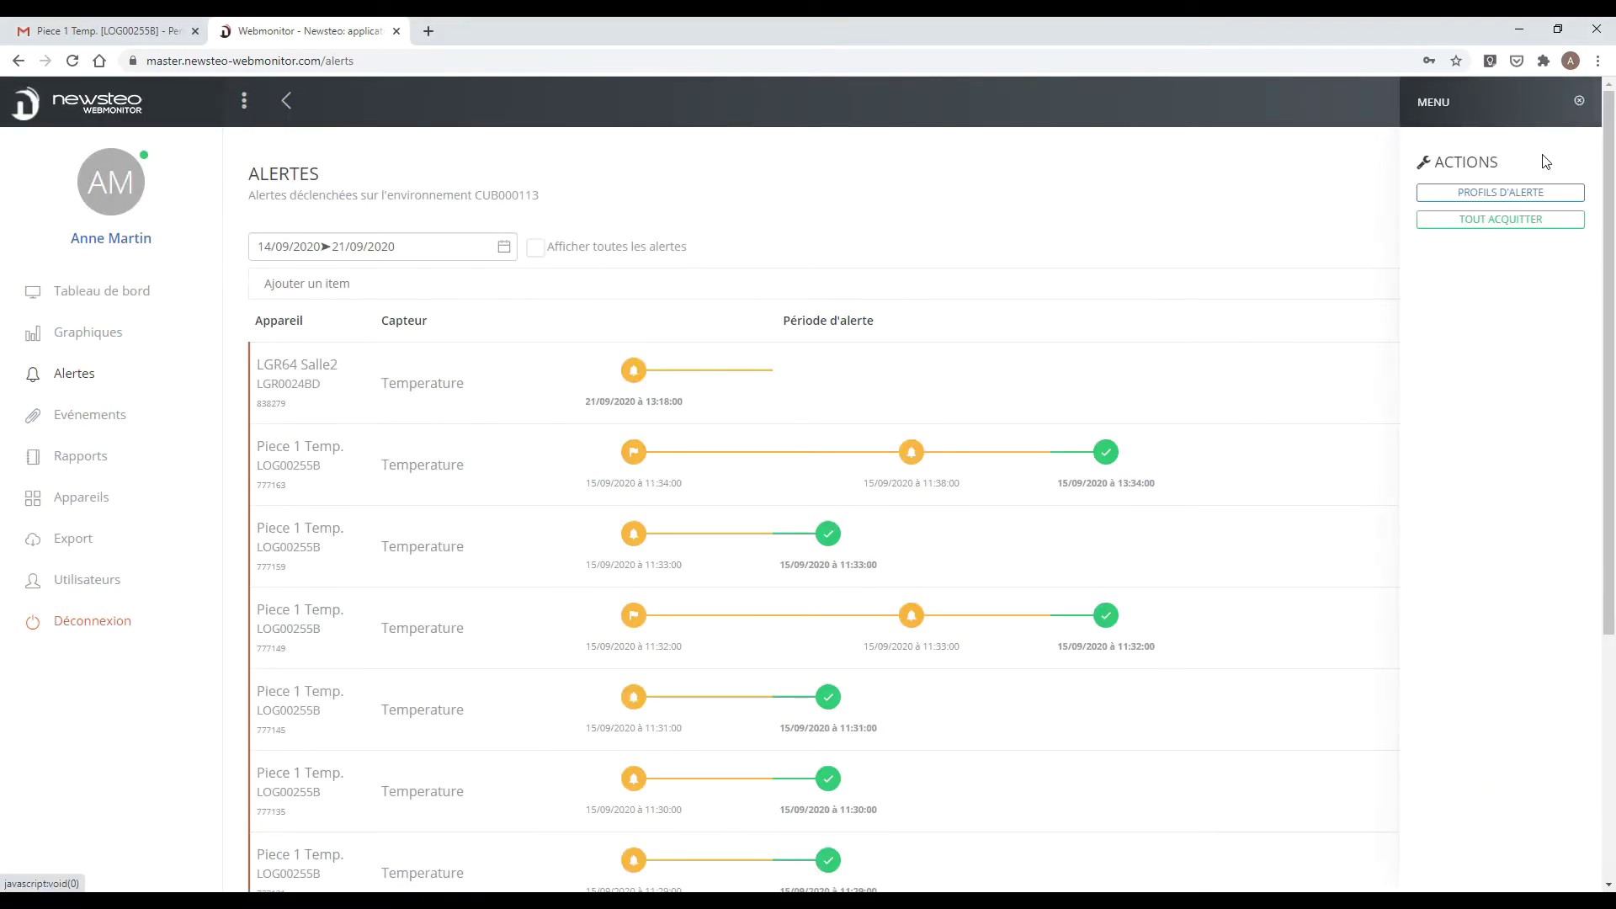
left_click(1528, 194)
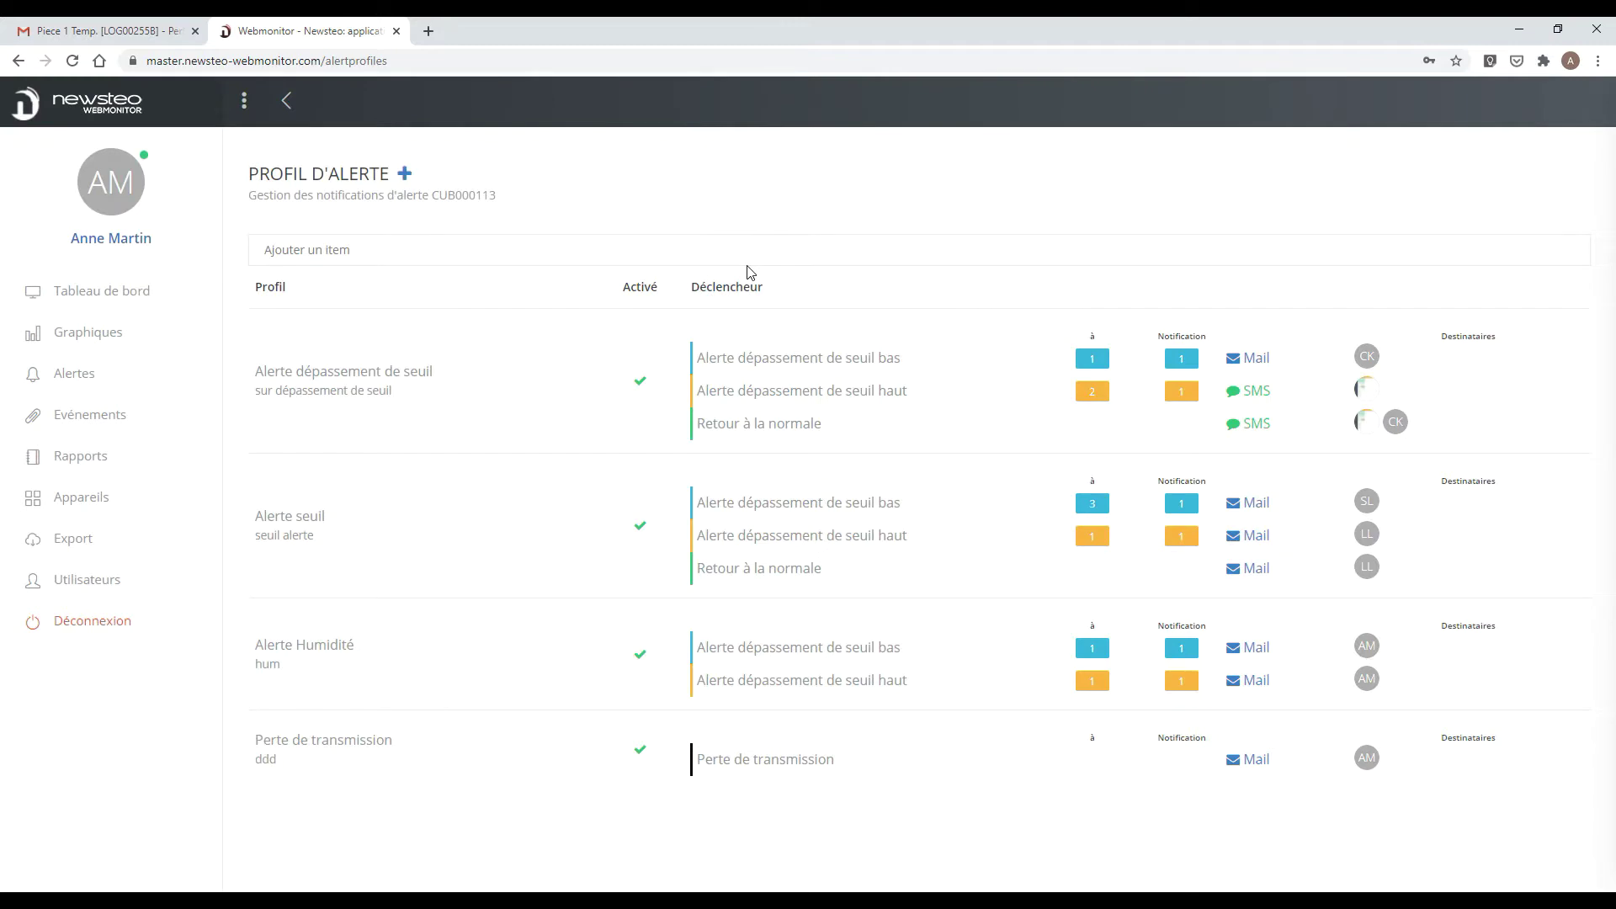
Start a new alert profile named "Alerte batiment 1" with the description "Alertes des appareils batiment 1".
left_click(654, 175)
left_click(370, 274)
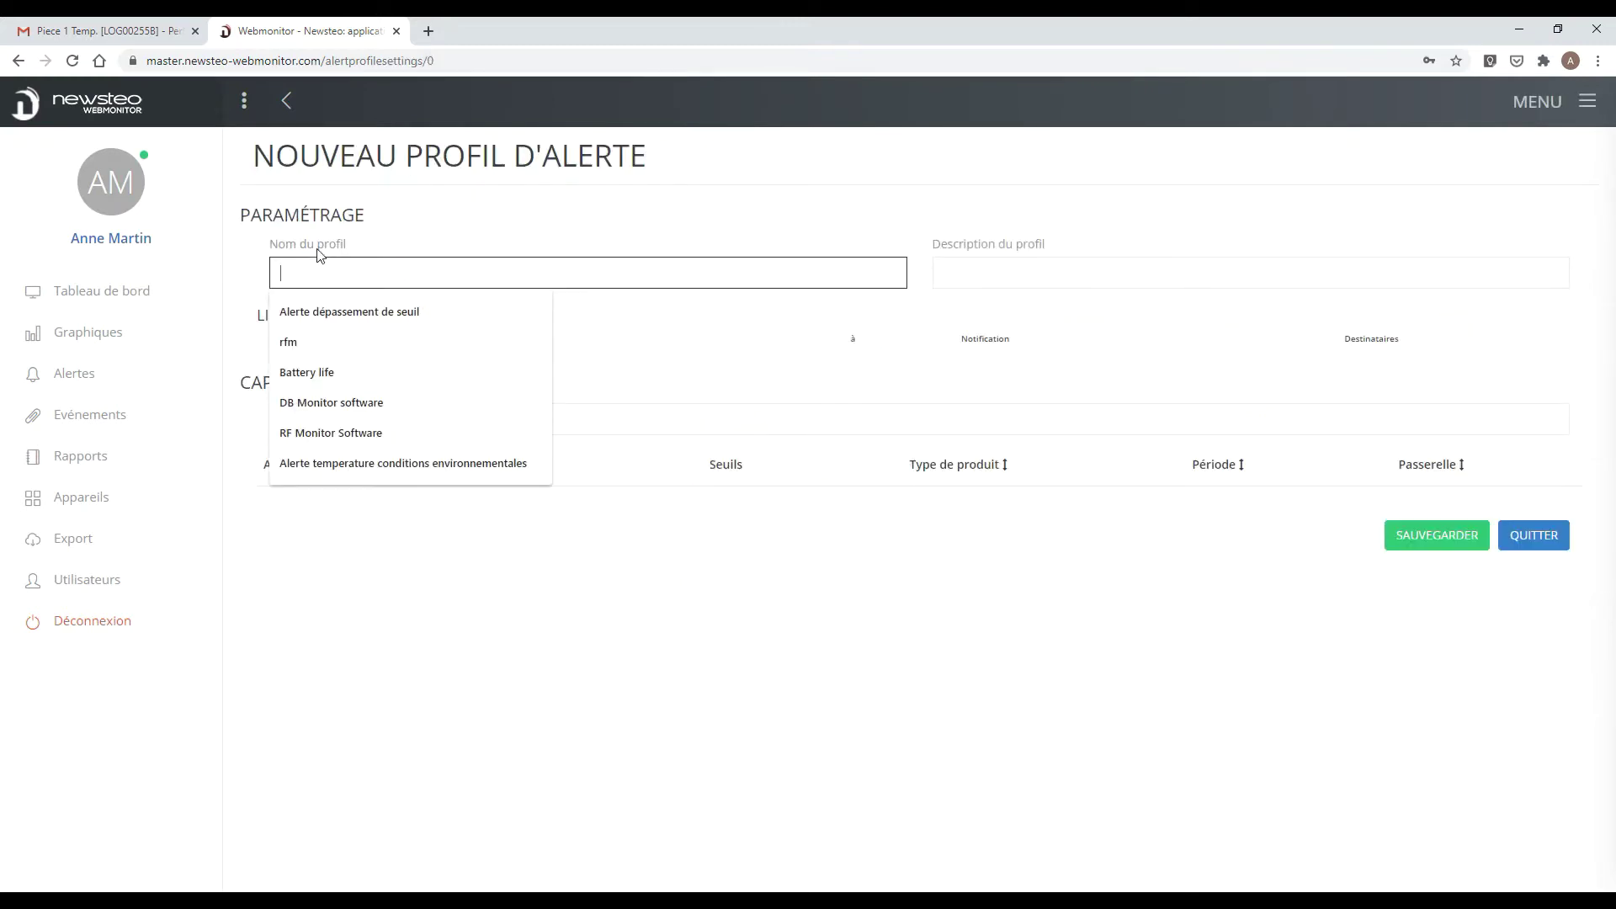
type("Alerte ")
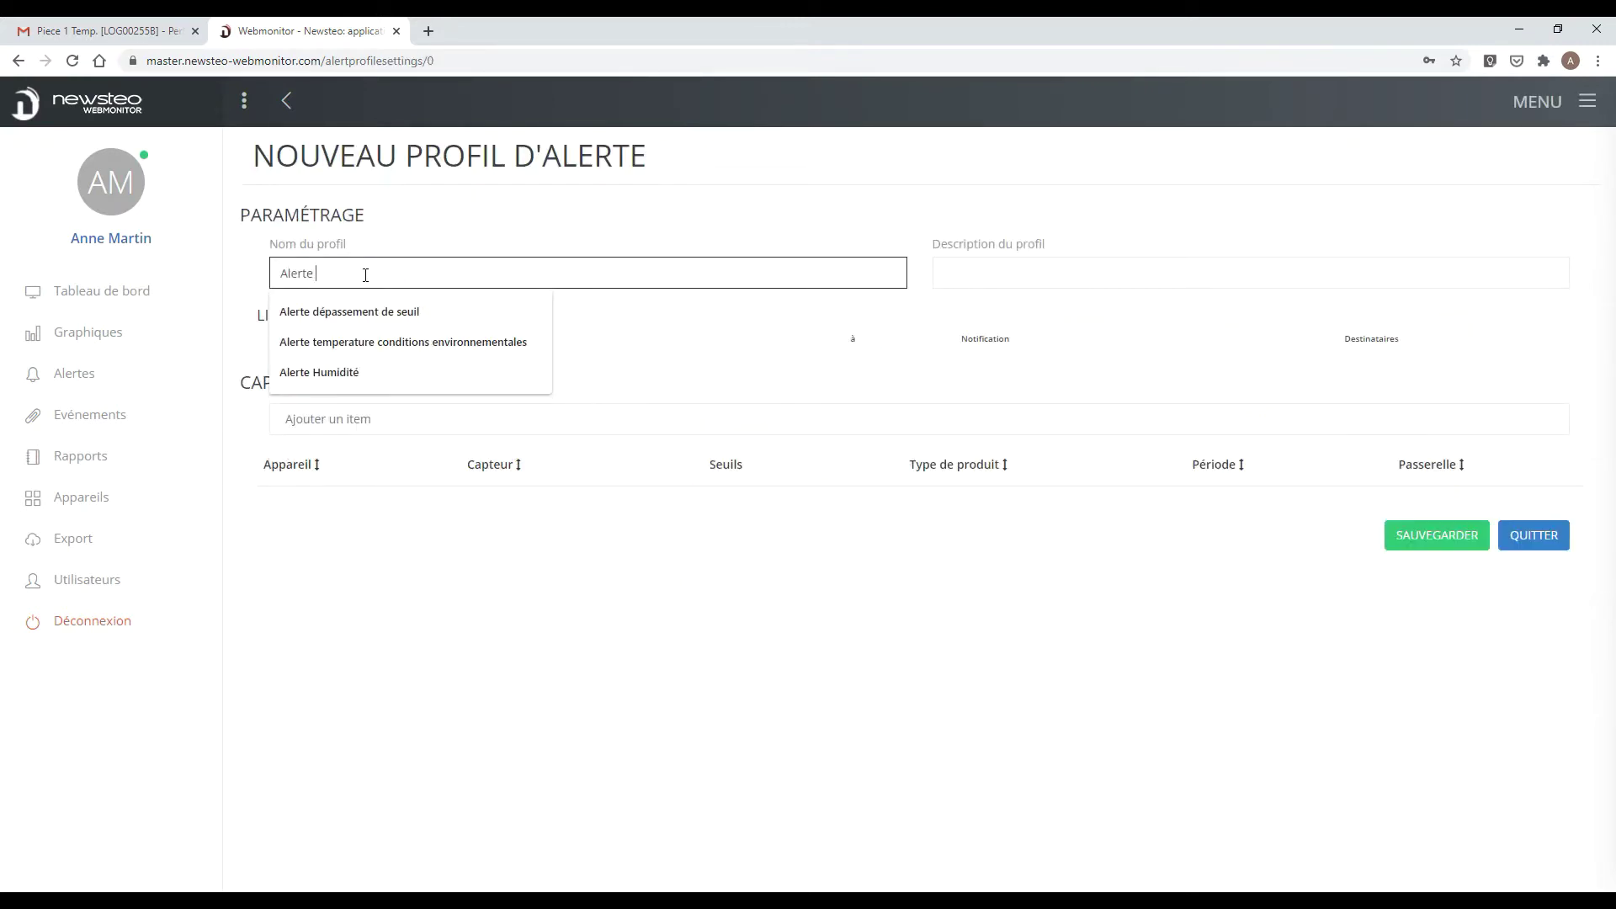
type("batiment 1")
left_click(1054, 262)
type("Alertes des appareils batiment")
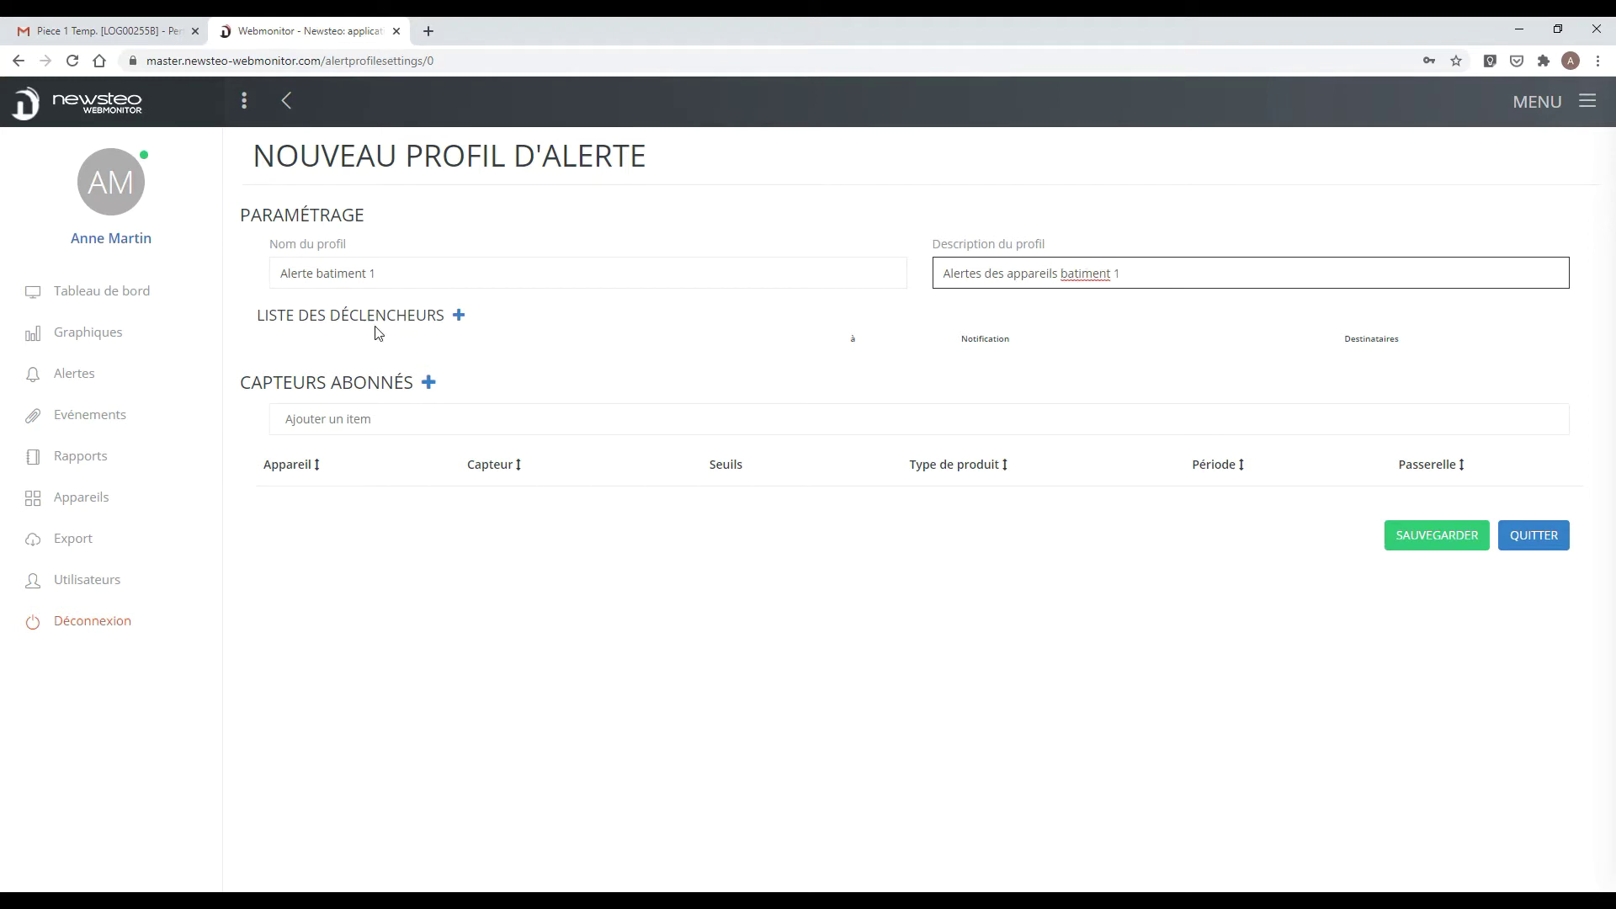
Add an "Alerte dépassement de seuil bas" trigger to the profile and set its "à" value to 3.
left_click(458, 315)
left_click(509, 381)
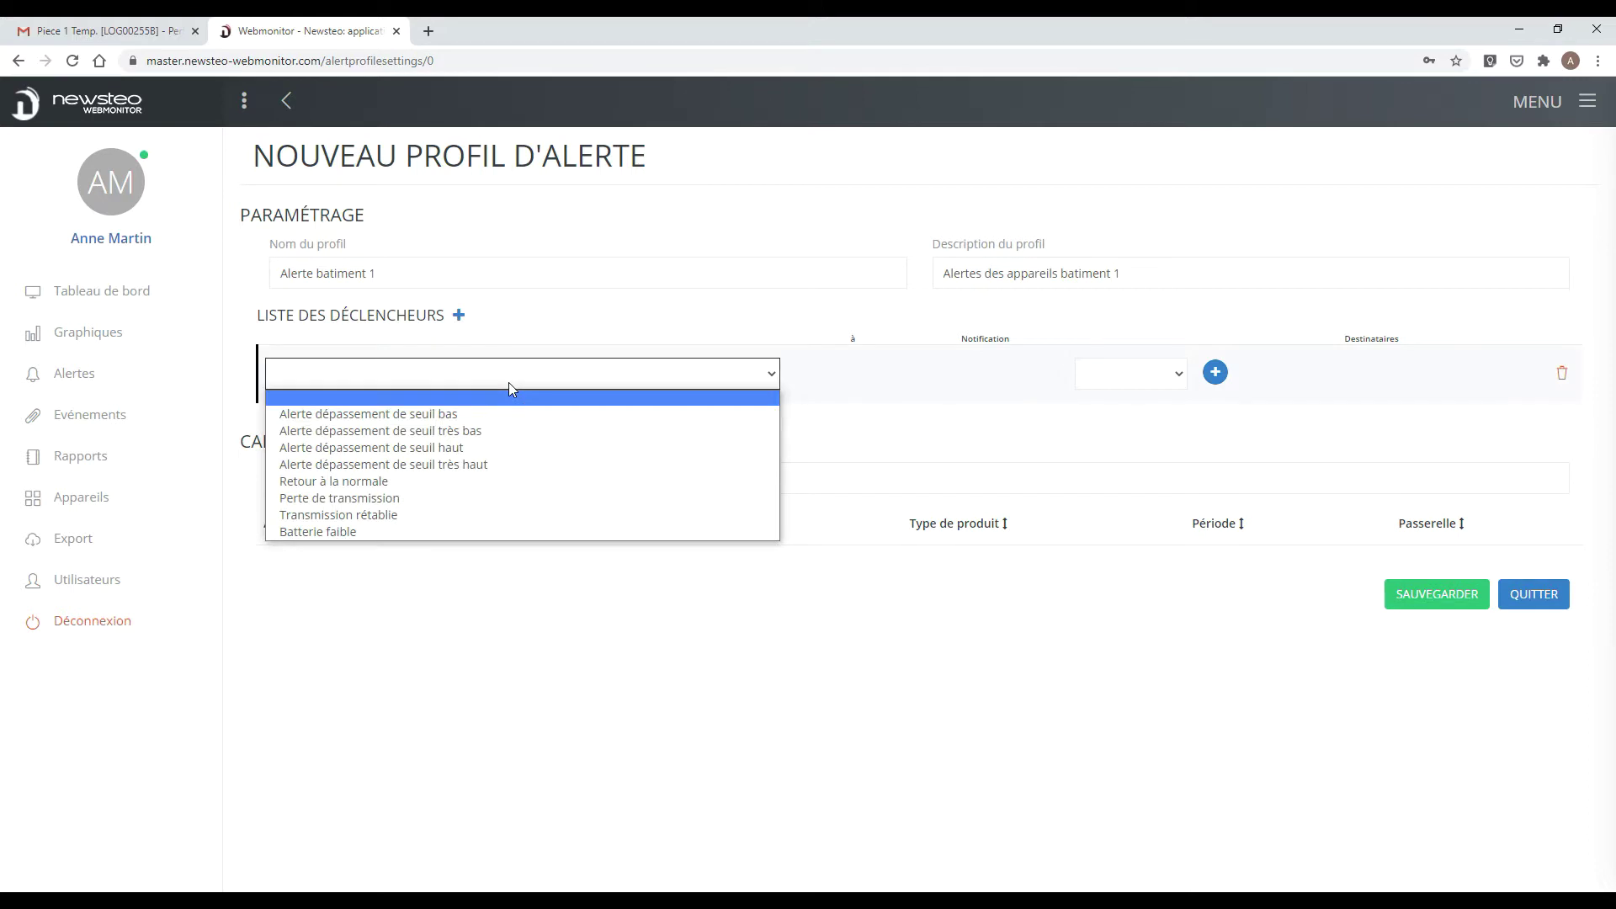
left_click(462, 416)
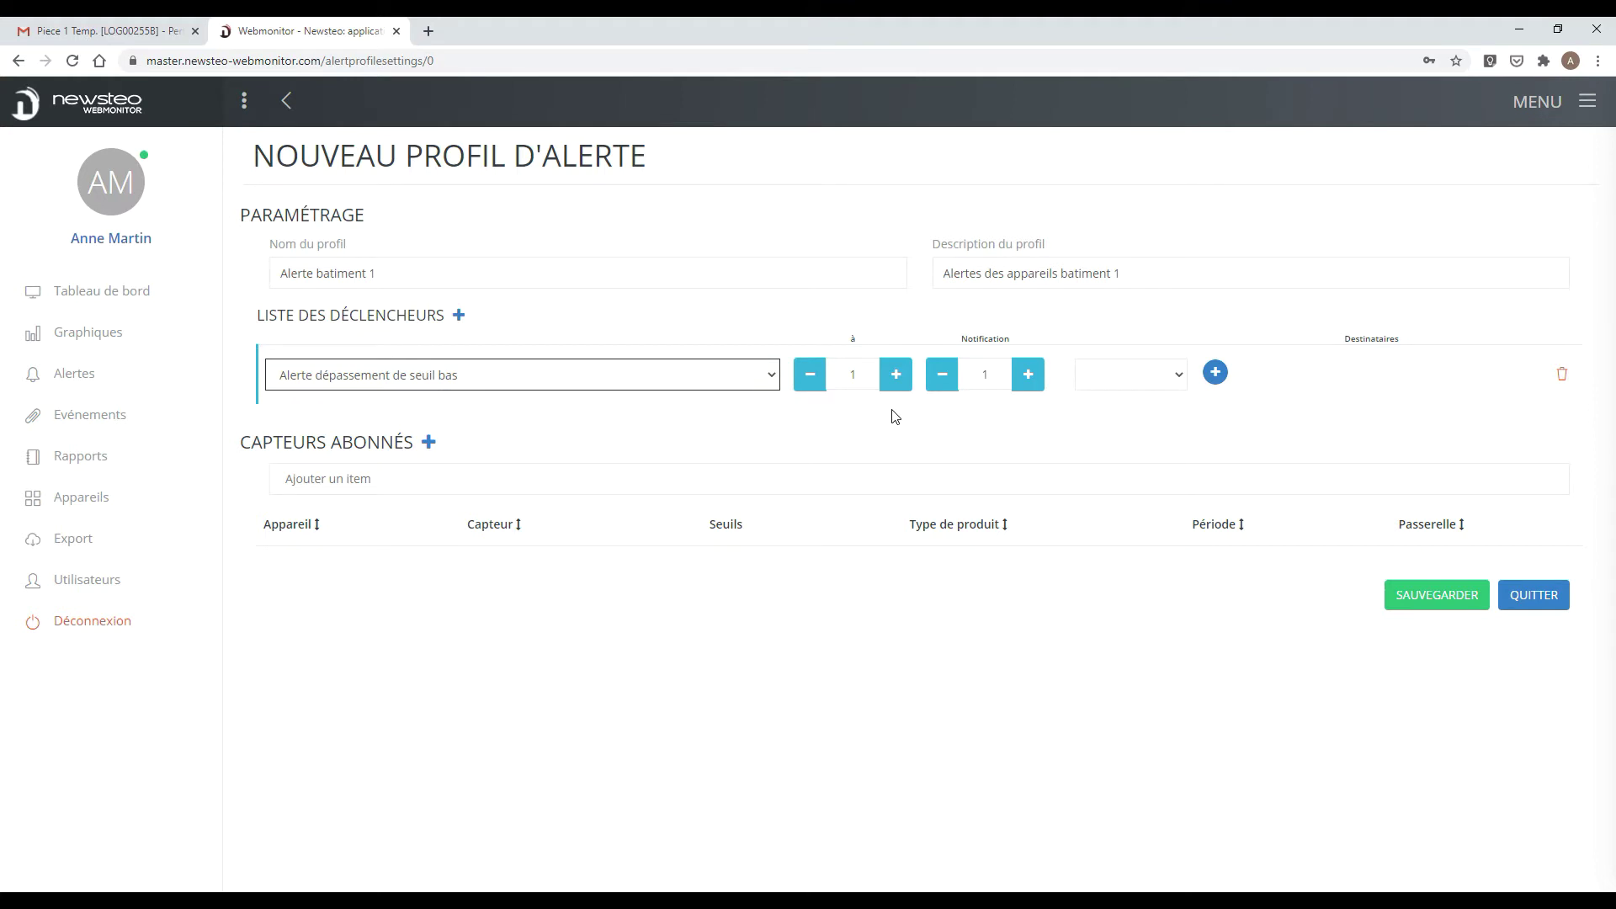
left_click(896, 376)
left_click(895, 377)
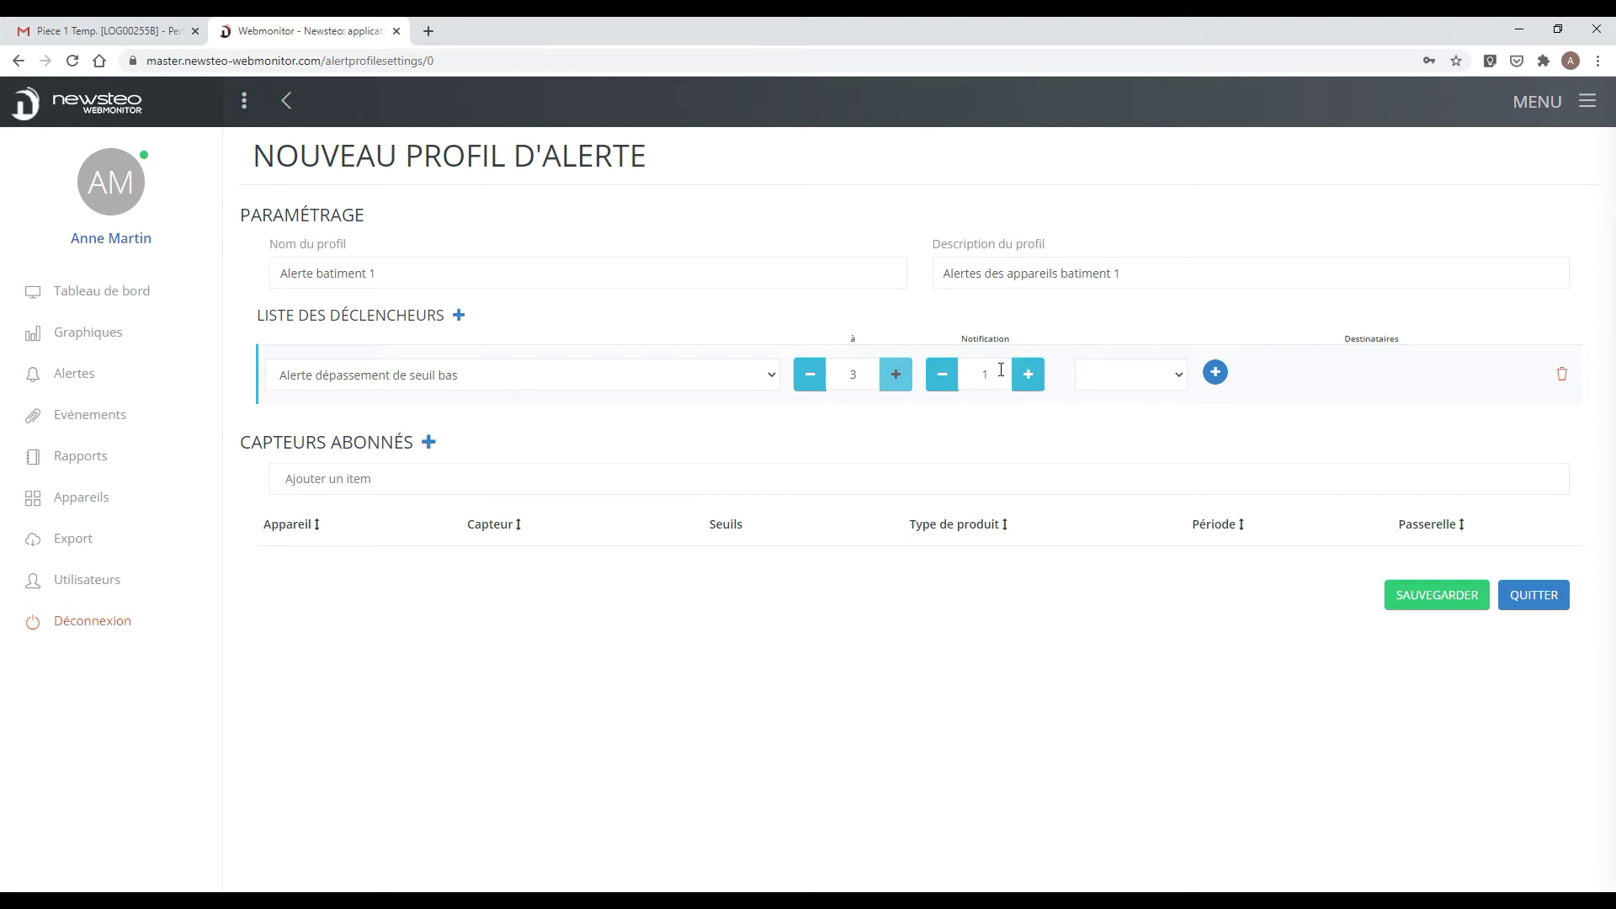
Set the low-threshold trigger's notification to Courriel and assign the user with initials LS as its recipient.
left_click(1181, 379)
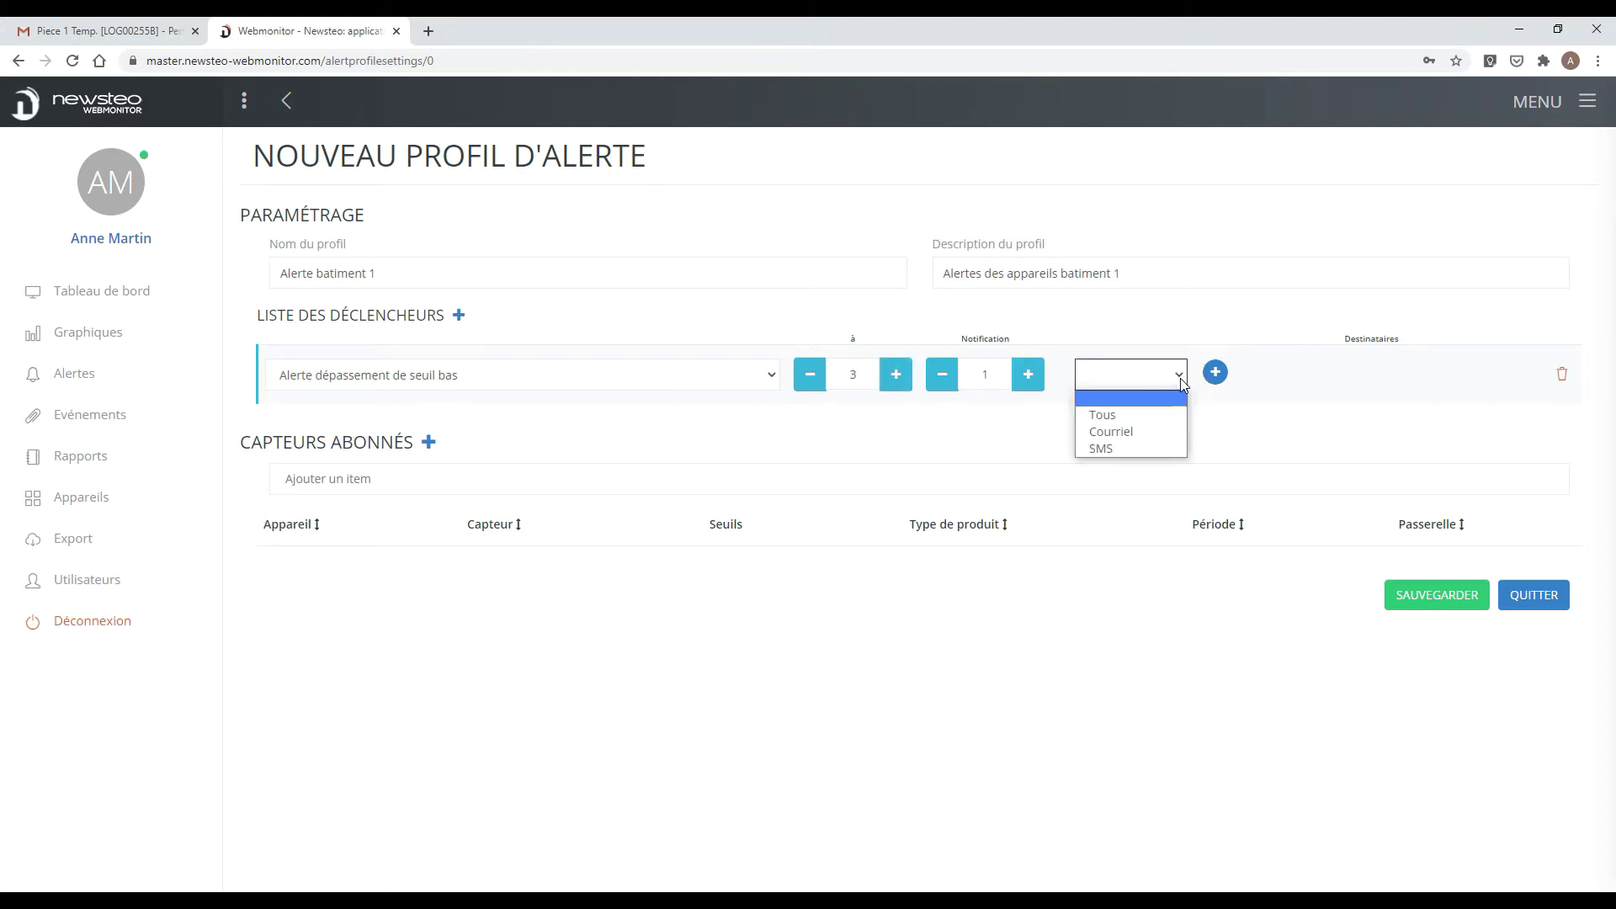
left_click(1151, 433)
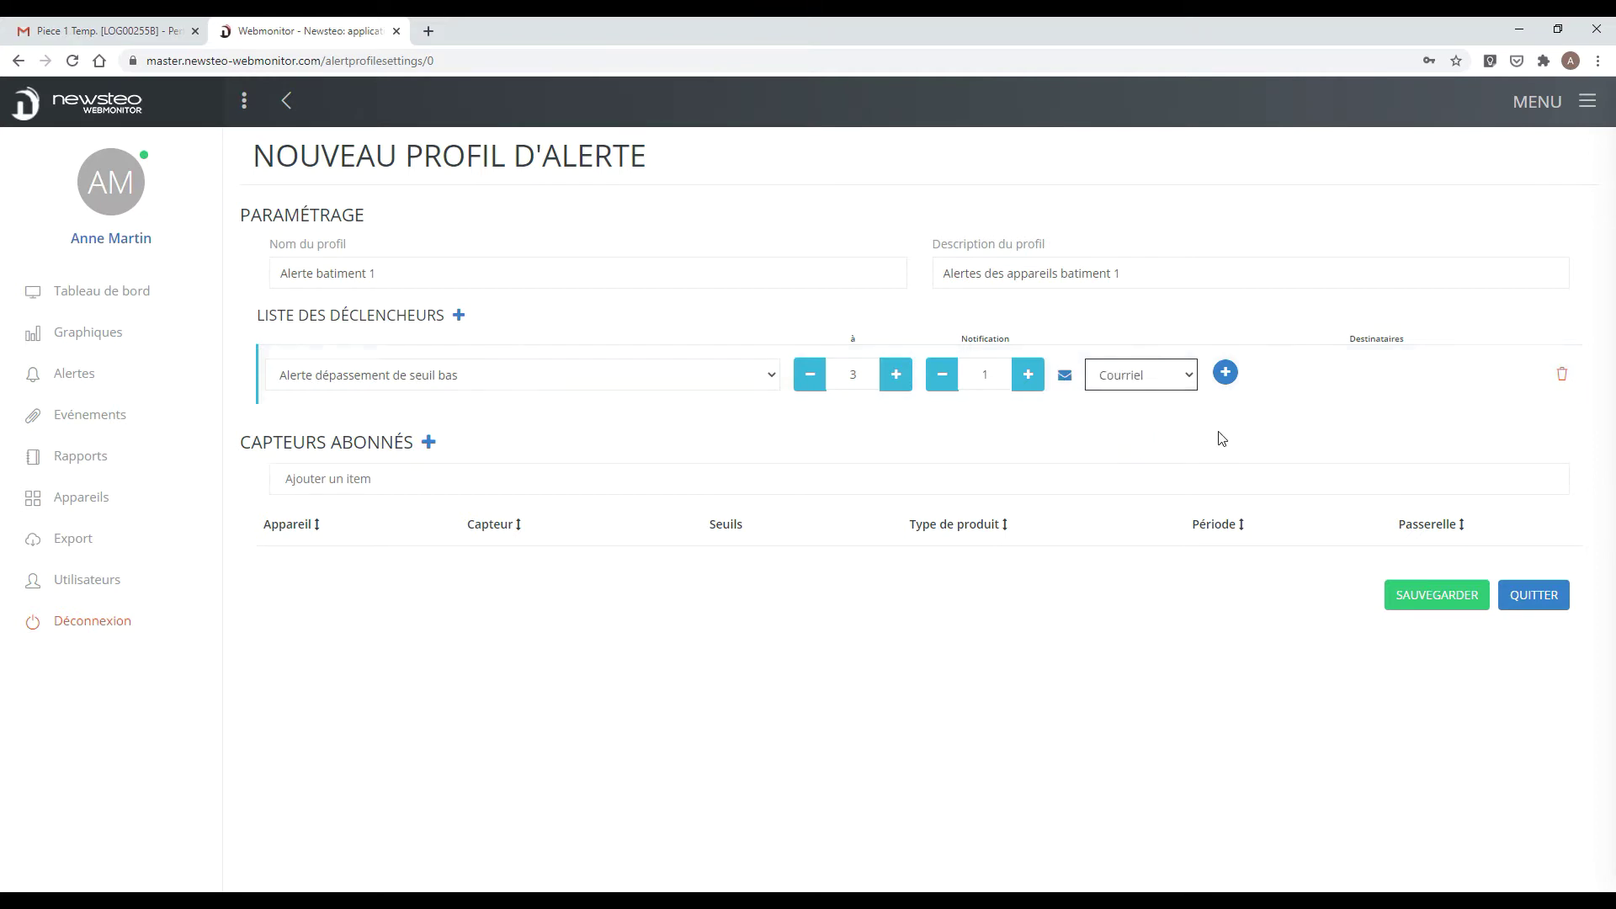
left_click(1225, 372)
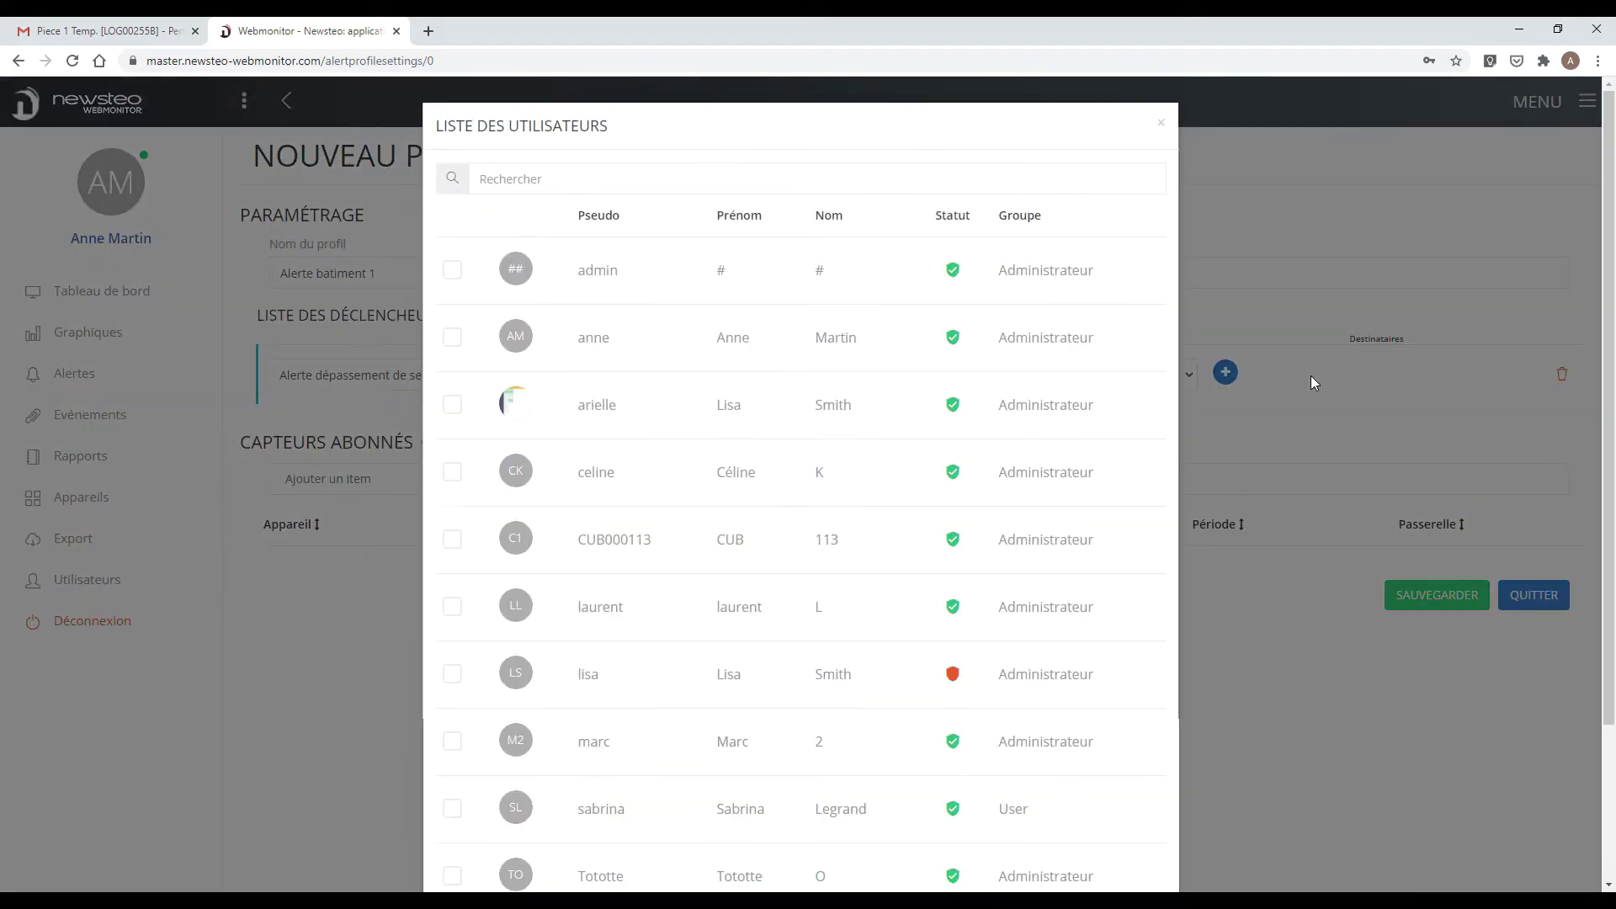
scroll(1170, 386, "down", 3)
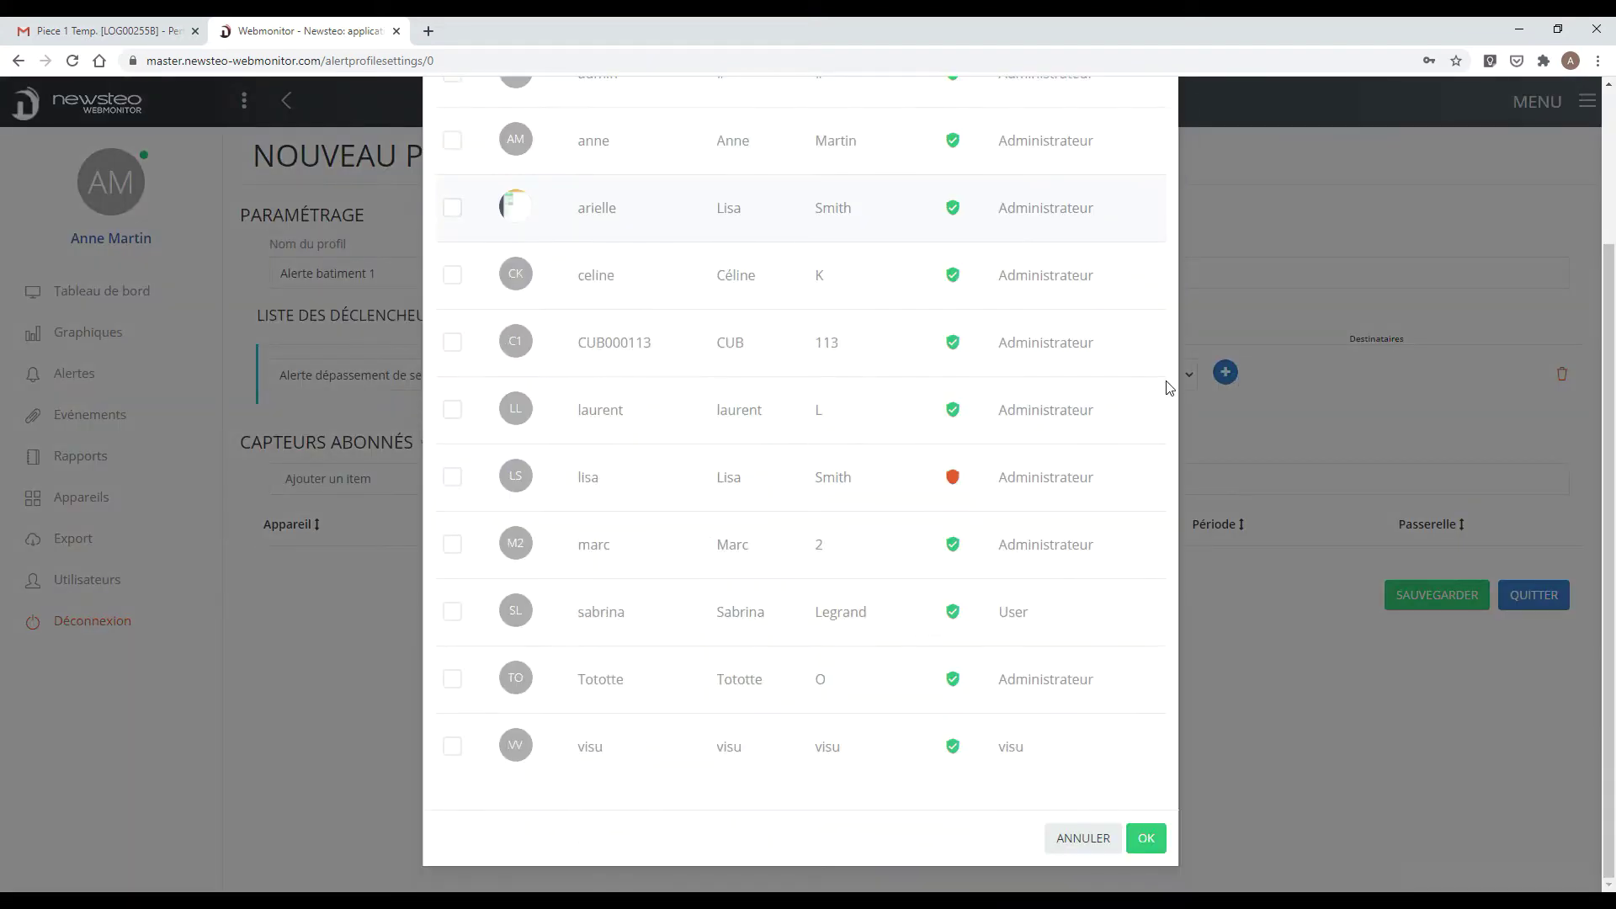
left_click(484, 487)
left_click(1147, 837)
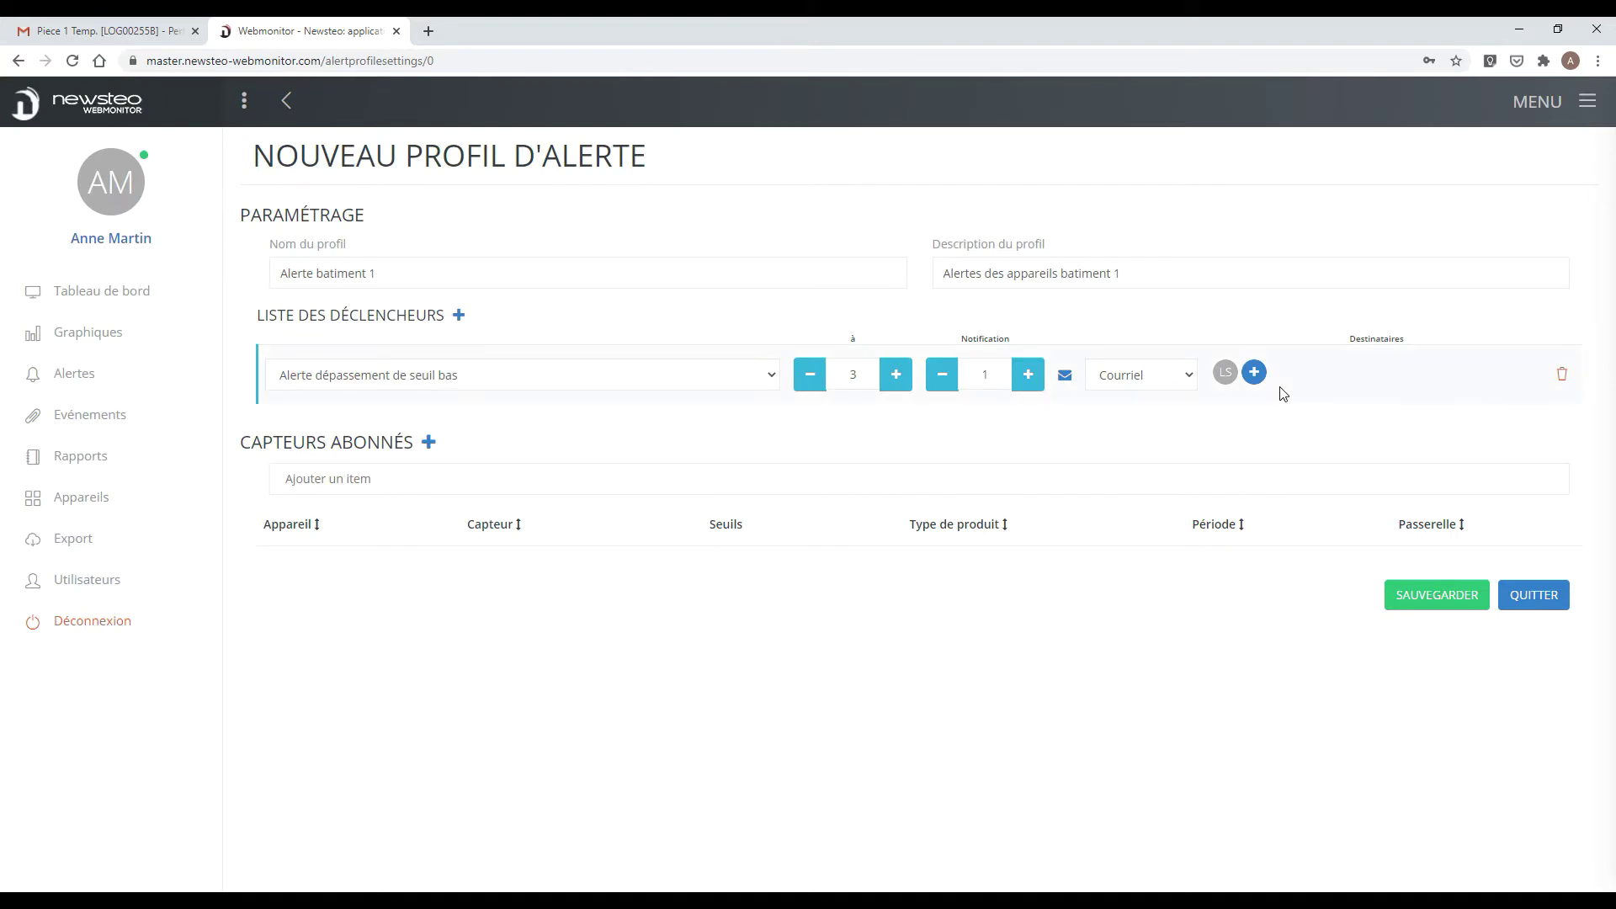
Add an "Alerte dépassement de seuil très bas" trigger that notifies the LS user by all channels (Tous).
left_click(459, 315)
left_click(384, 436)
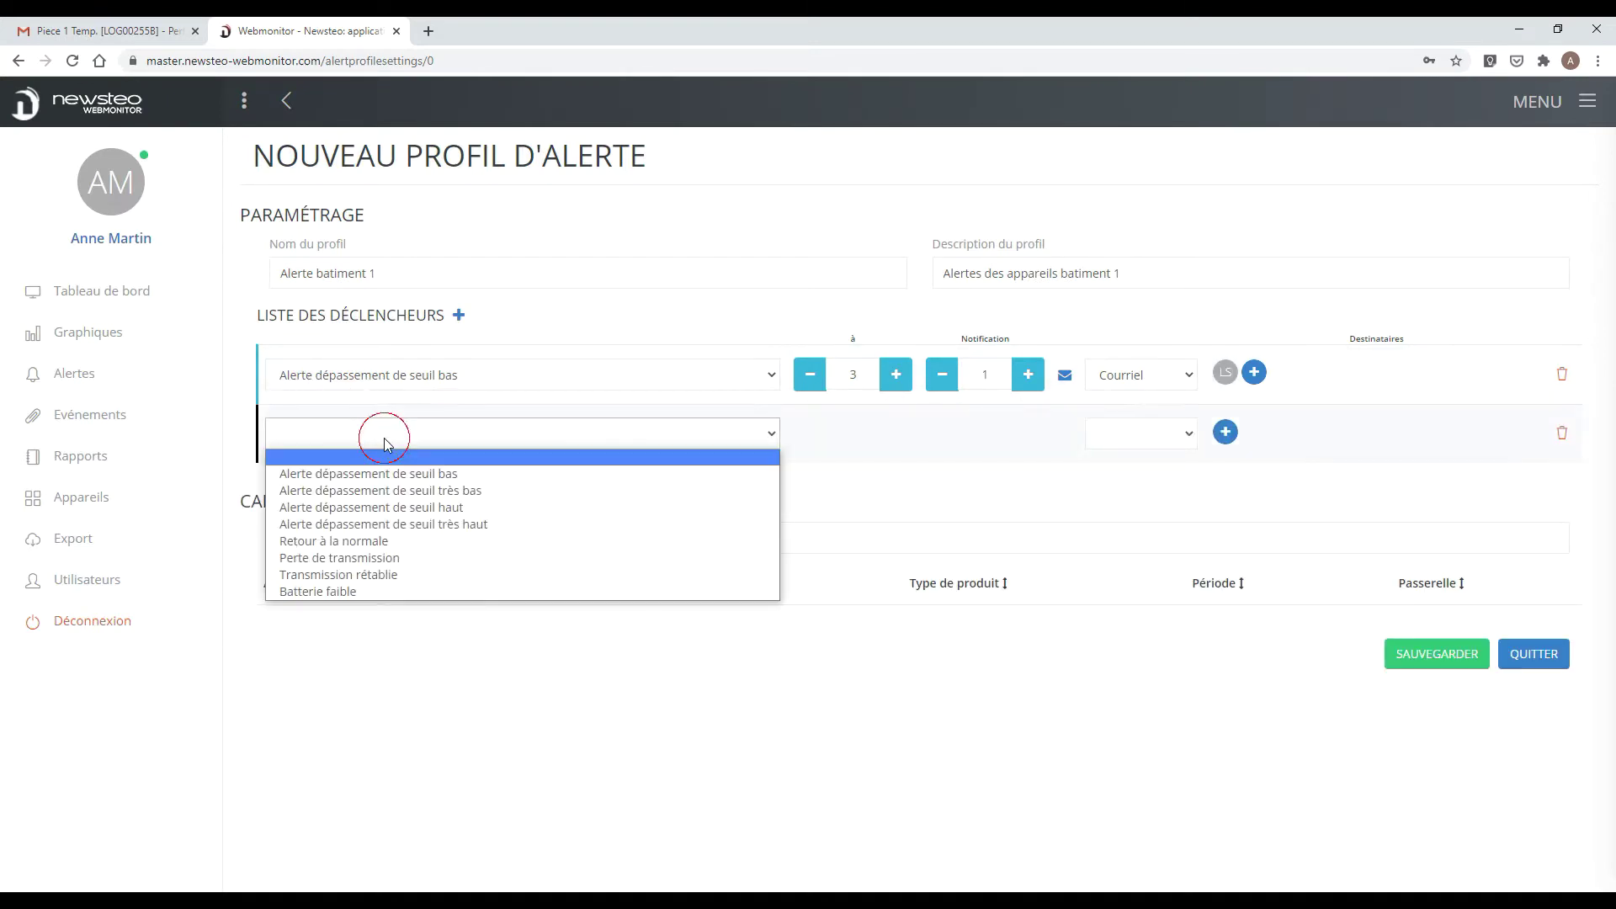
left_click(475, 491)
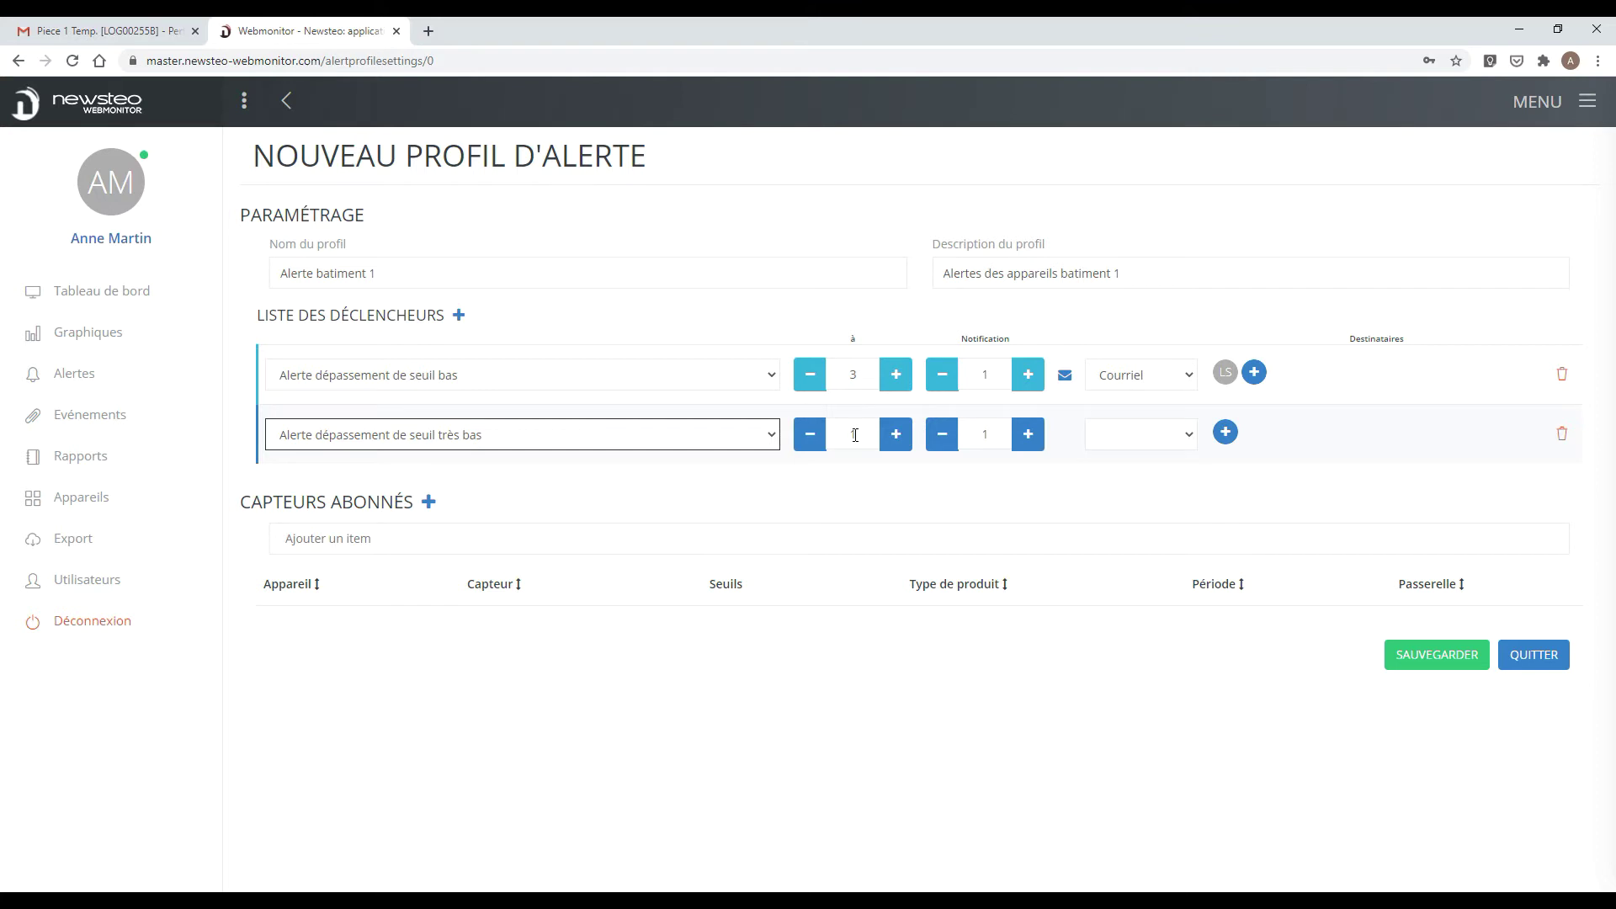
left_click(1138, 438)
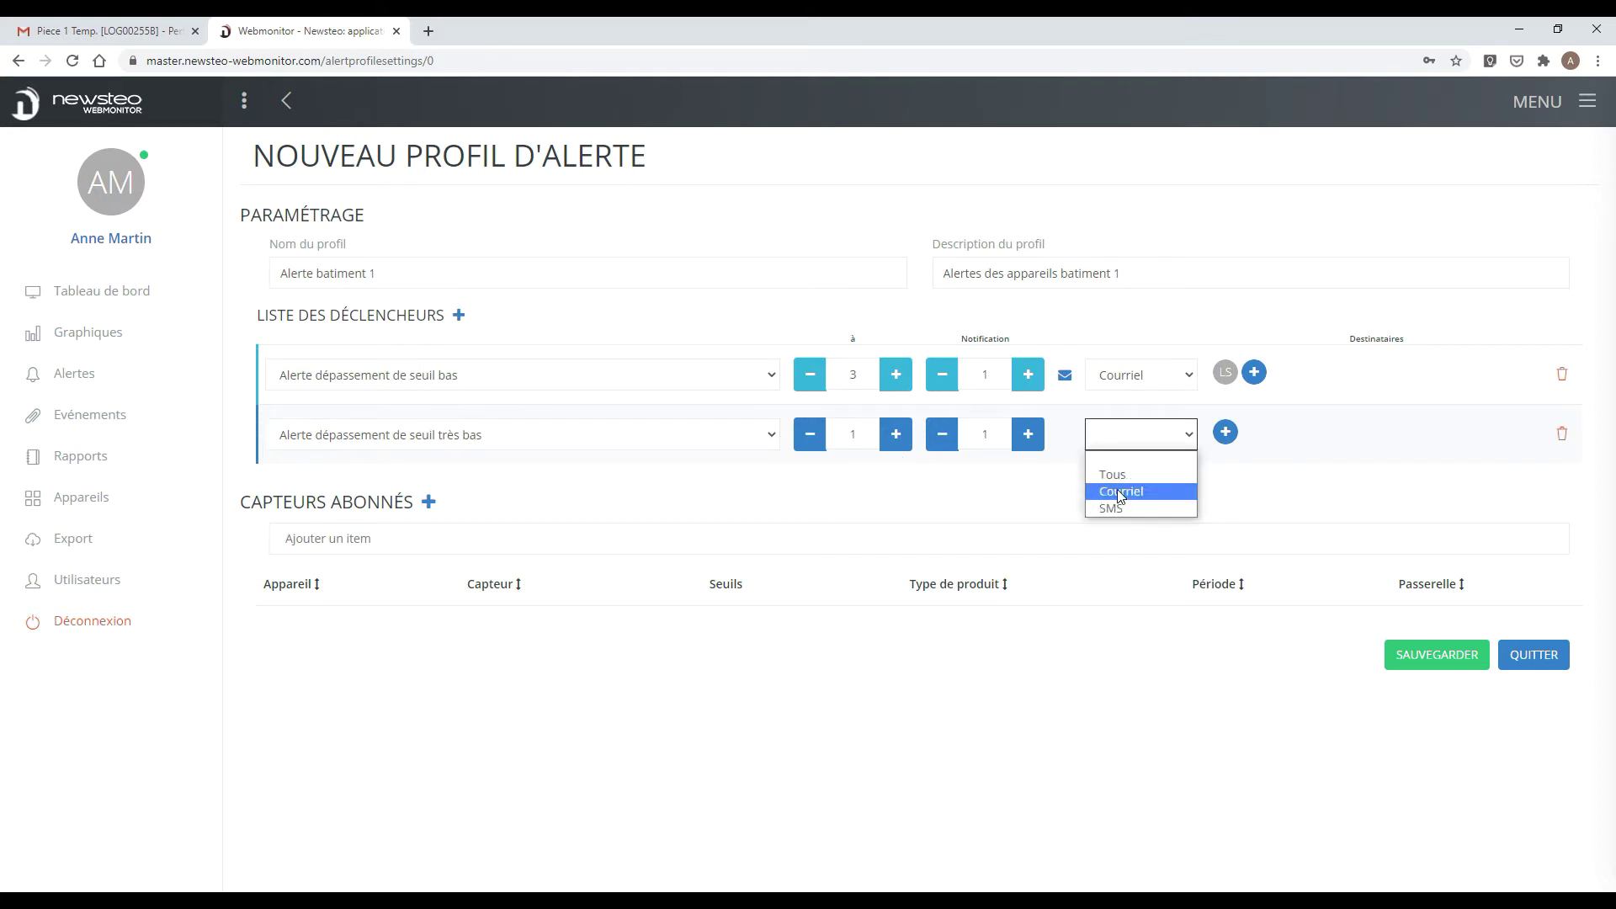
left_click(1112, 474)
left_click(1225, 431)
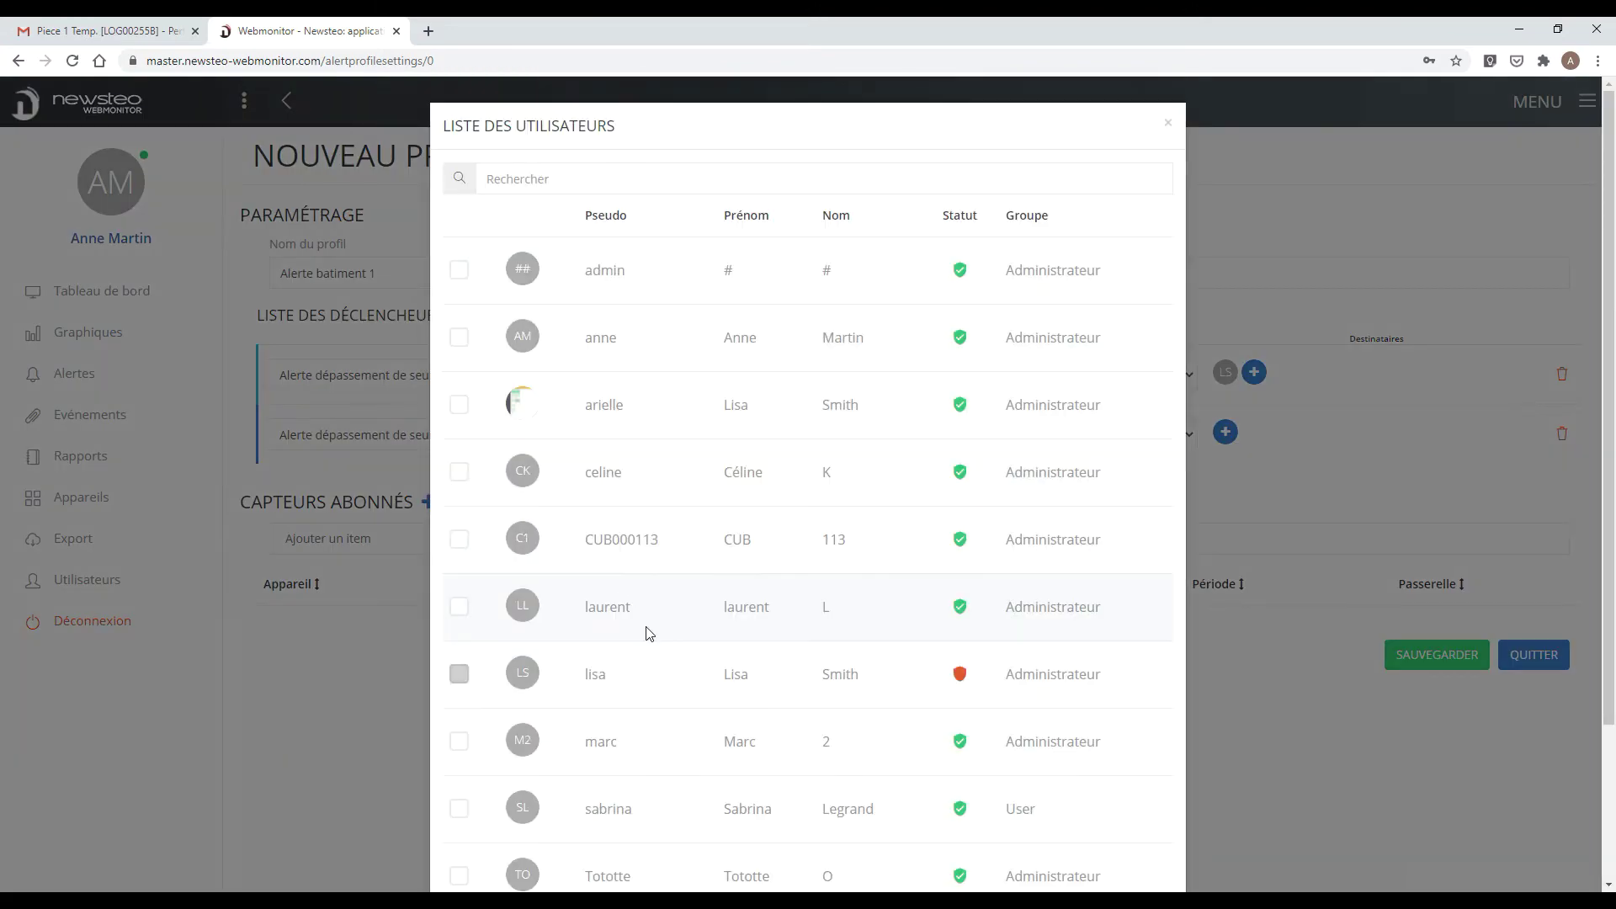
scroll(649, 633, "down", 3)
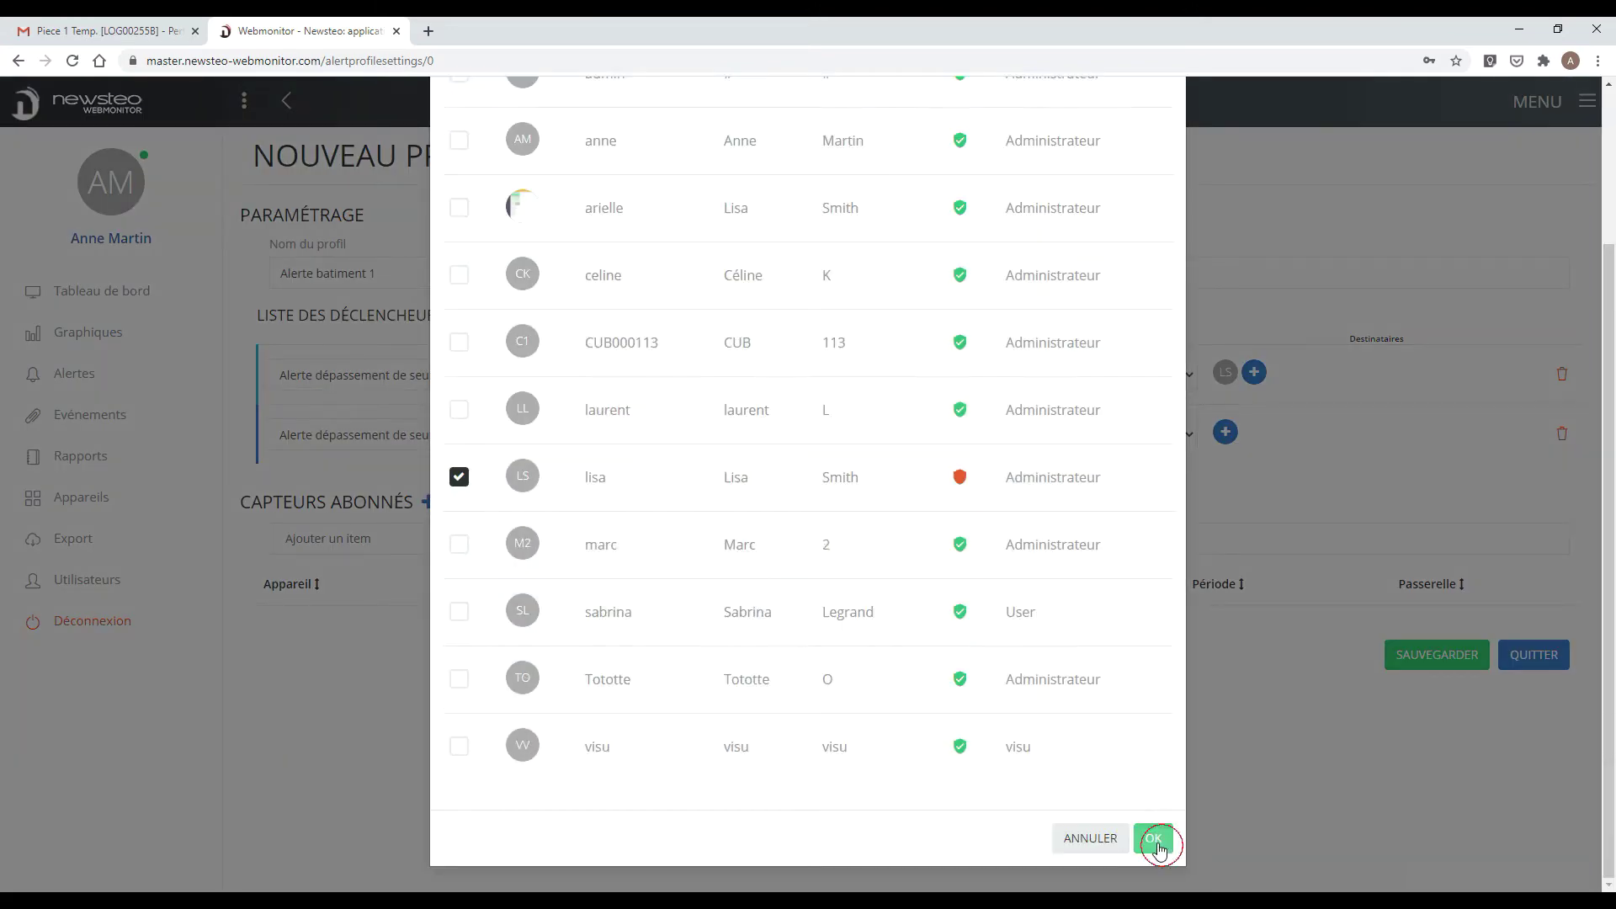
left_click(1154, 840)
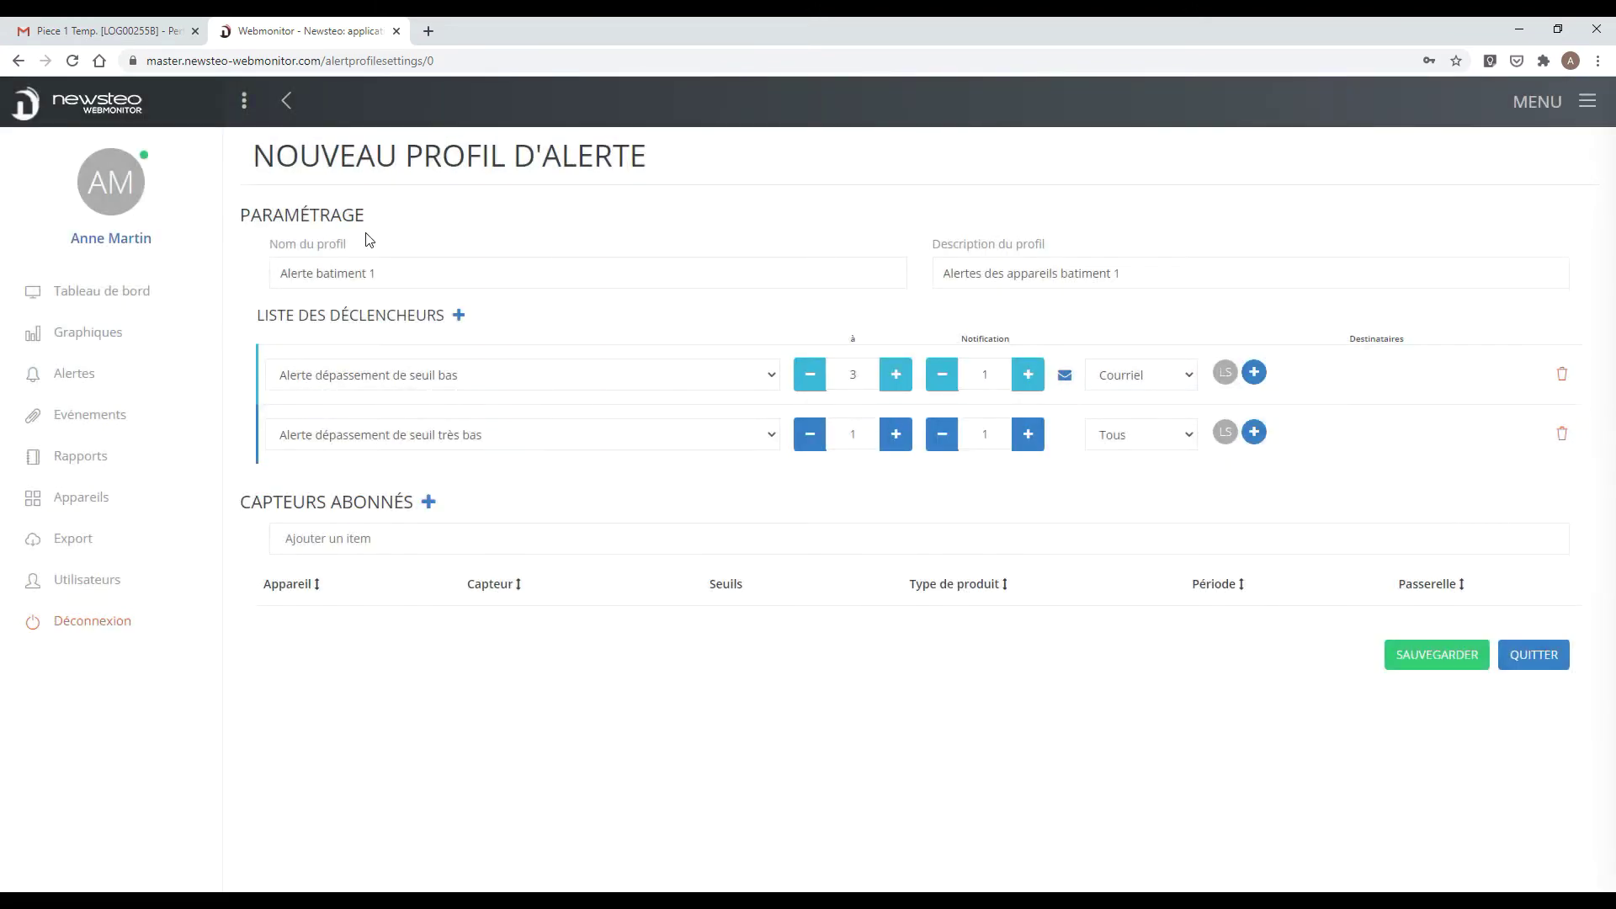
Add a "Perte de transmission" trigger that notifies the LS user by Courriel.
left_click(459, 316)
left_click(711, 494)
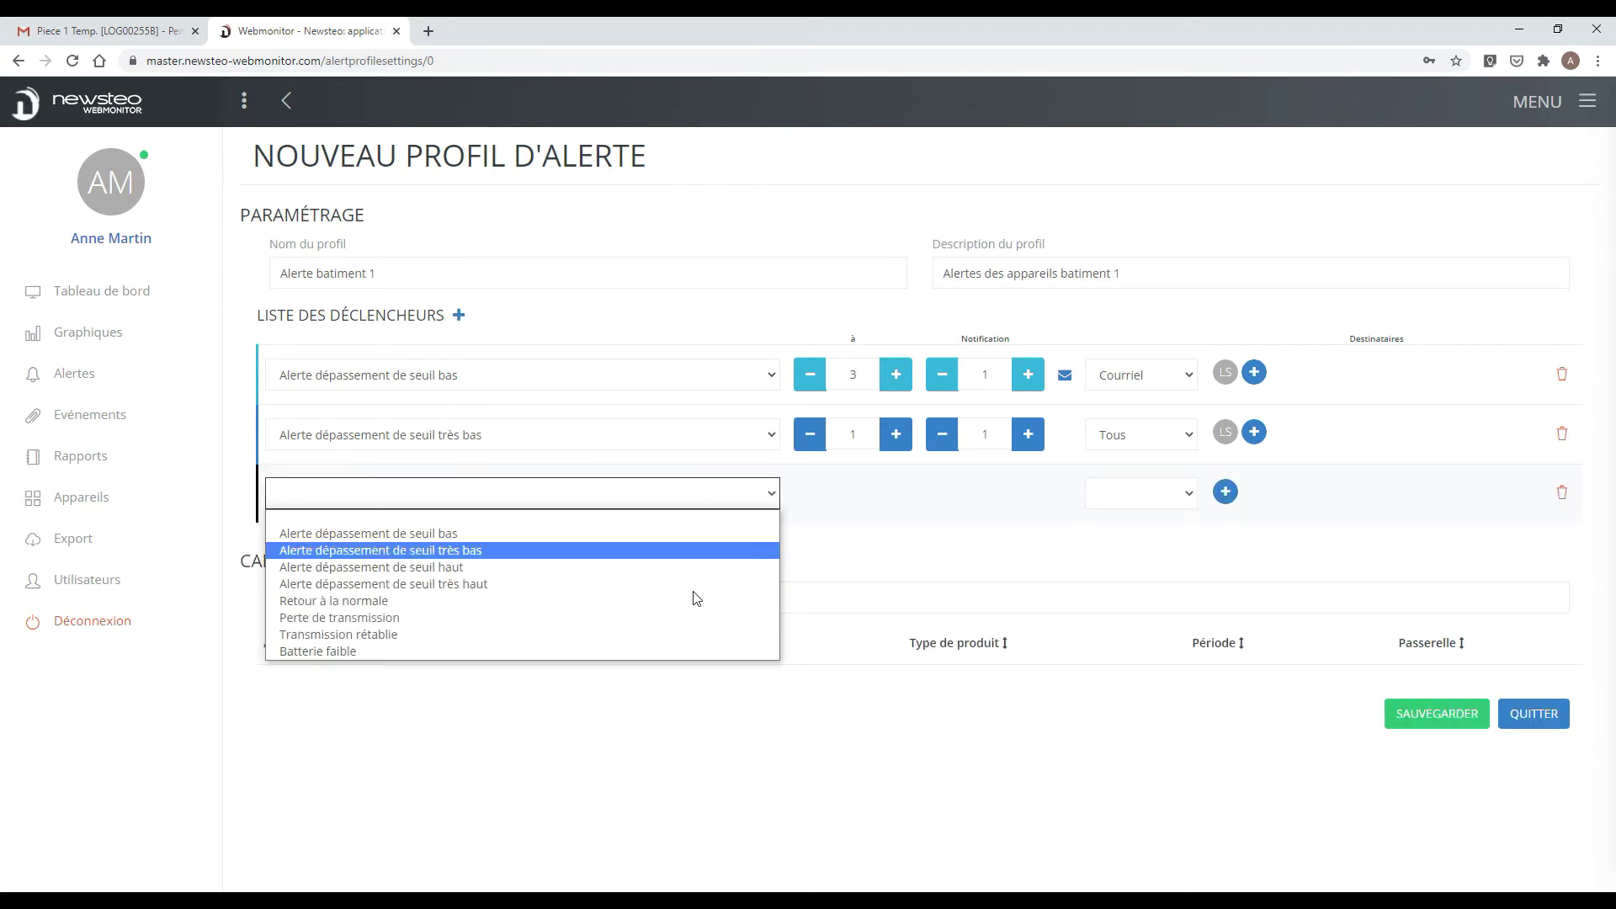
left_click(360, 616)
left_click(1162, 495)
left_click(1152, 549)
left_click(1225, 491)
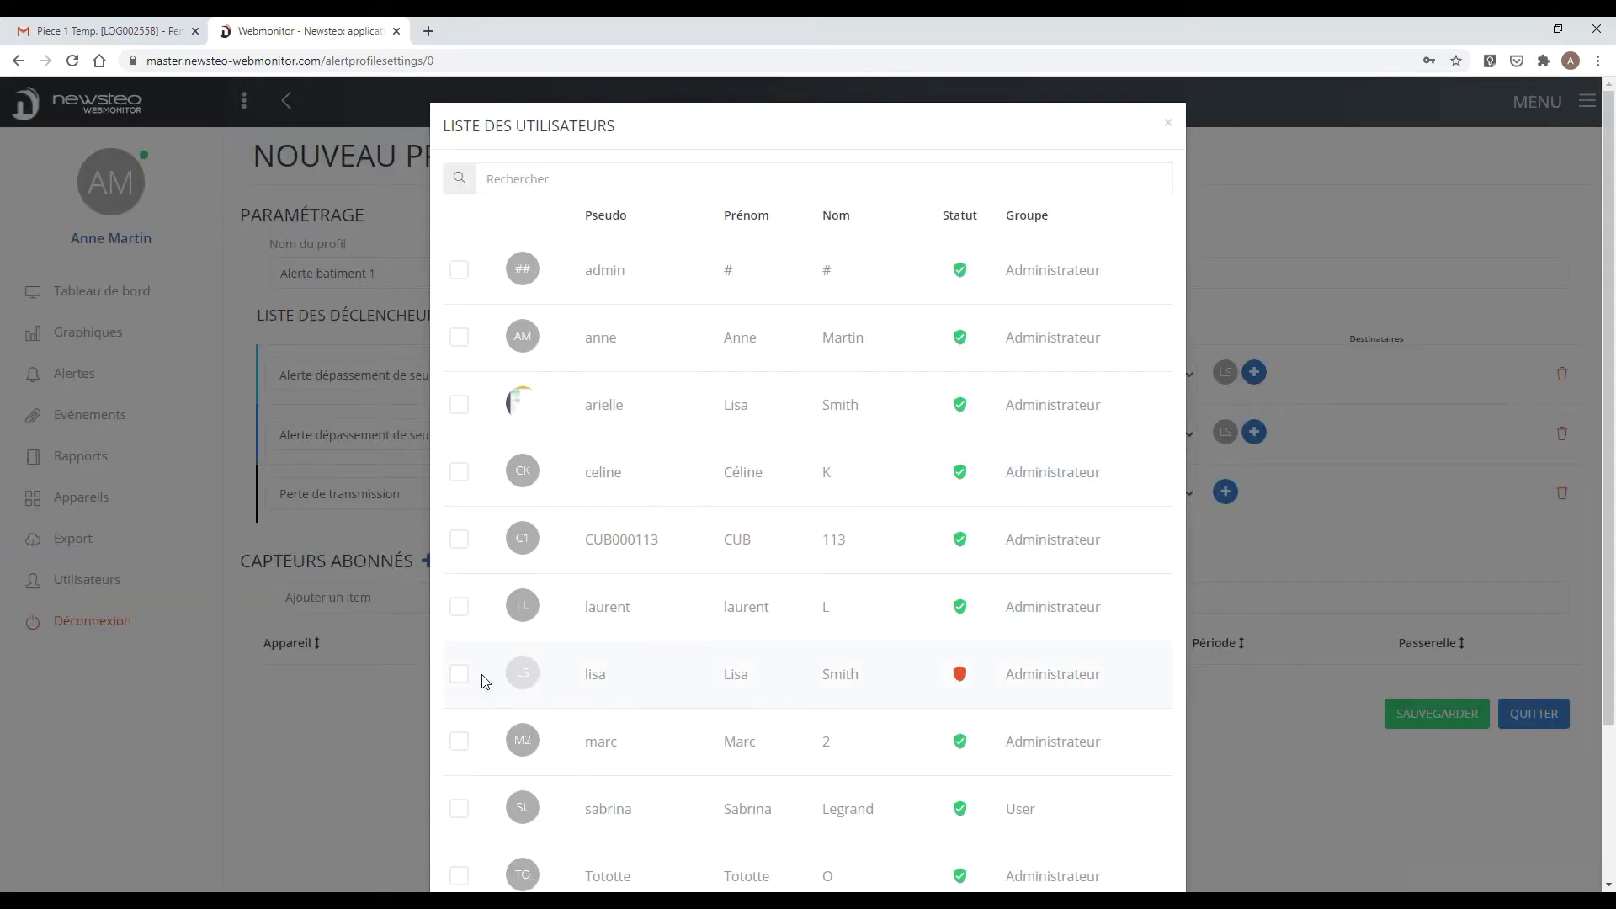
left_click(485, 680)
scroll(1010, 800, "down", 2)
left_click(1152, 839)
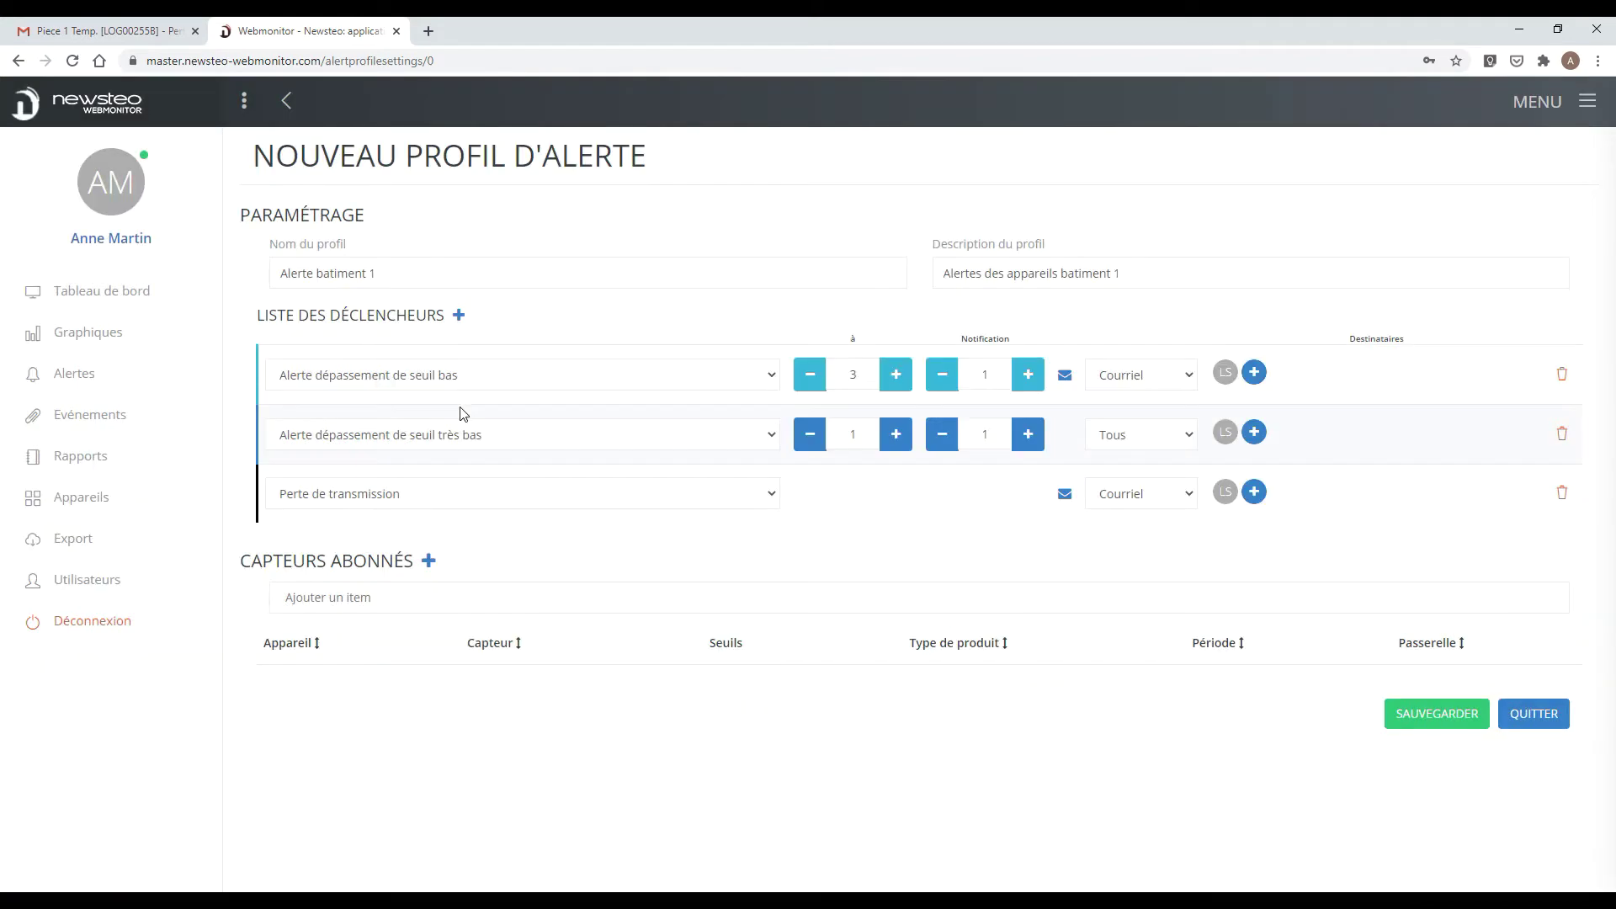
Add a "Batterie faible" trigger to the profile that notifies the LS user by Courriel.
left_click(459, 315)
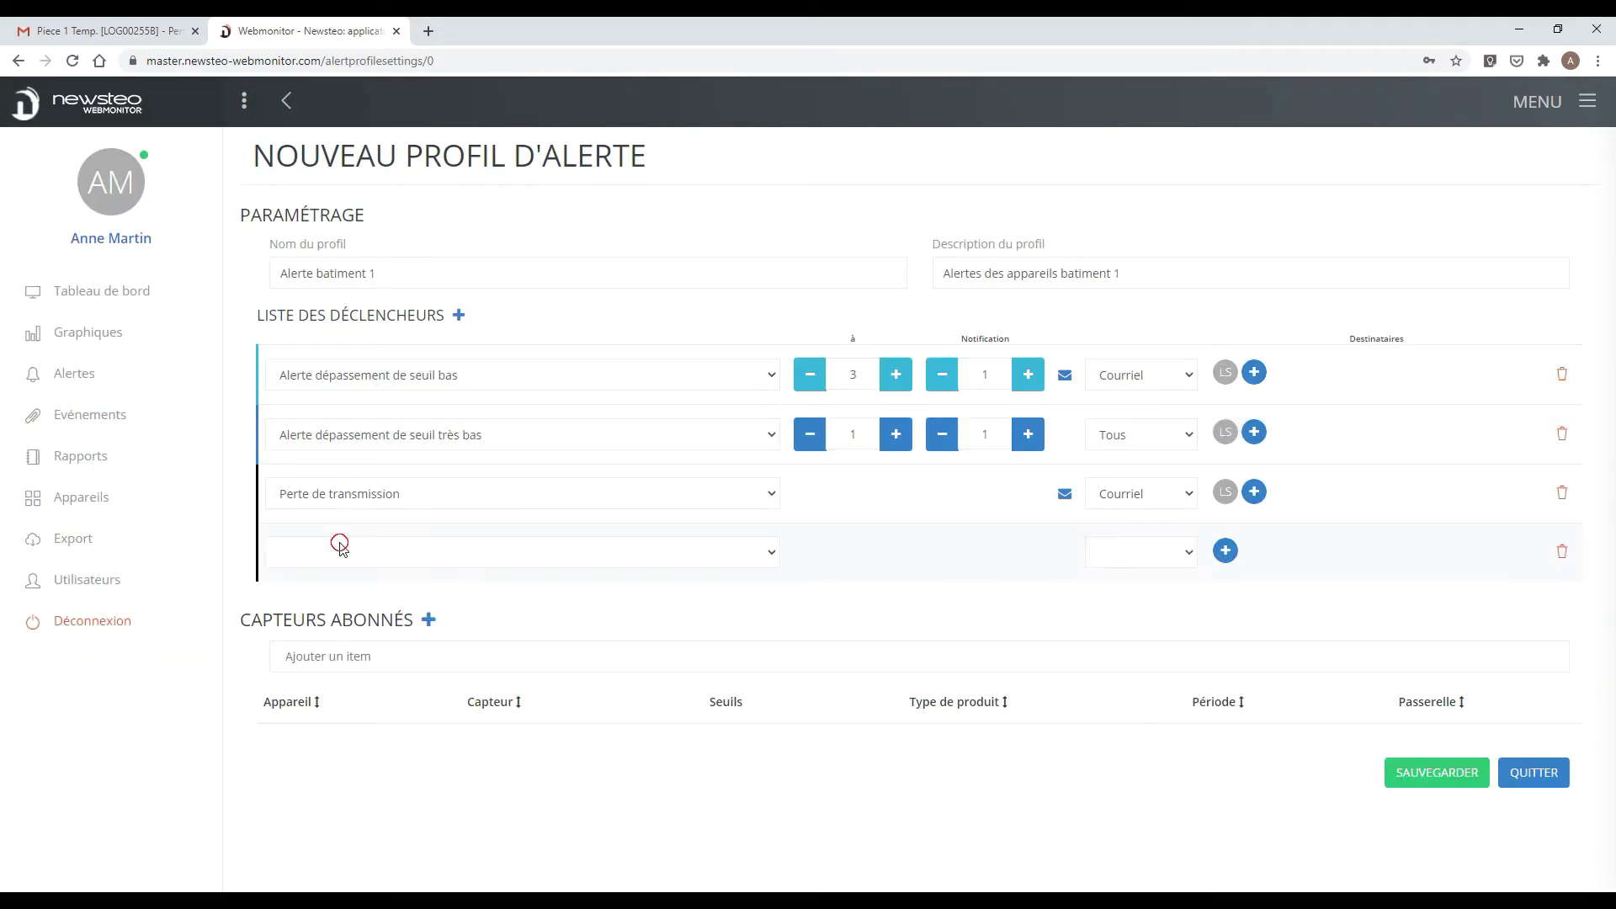
left_click(335, 547)
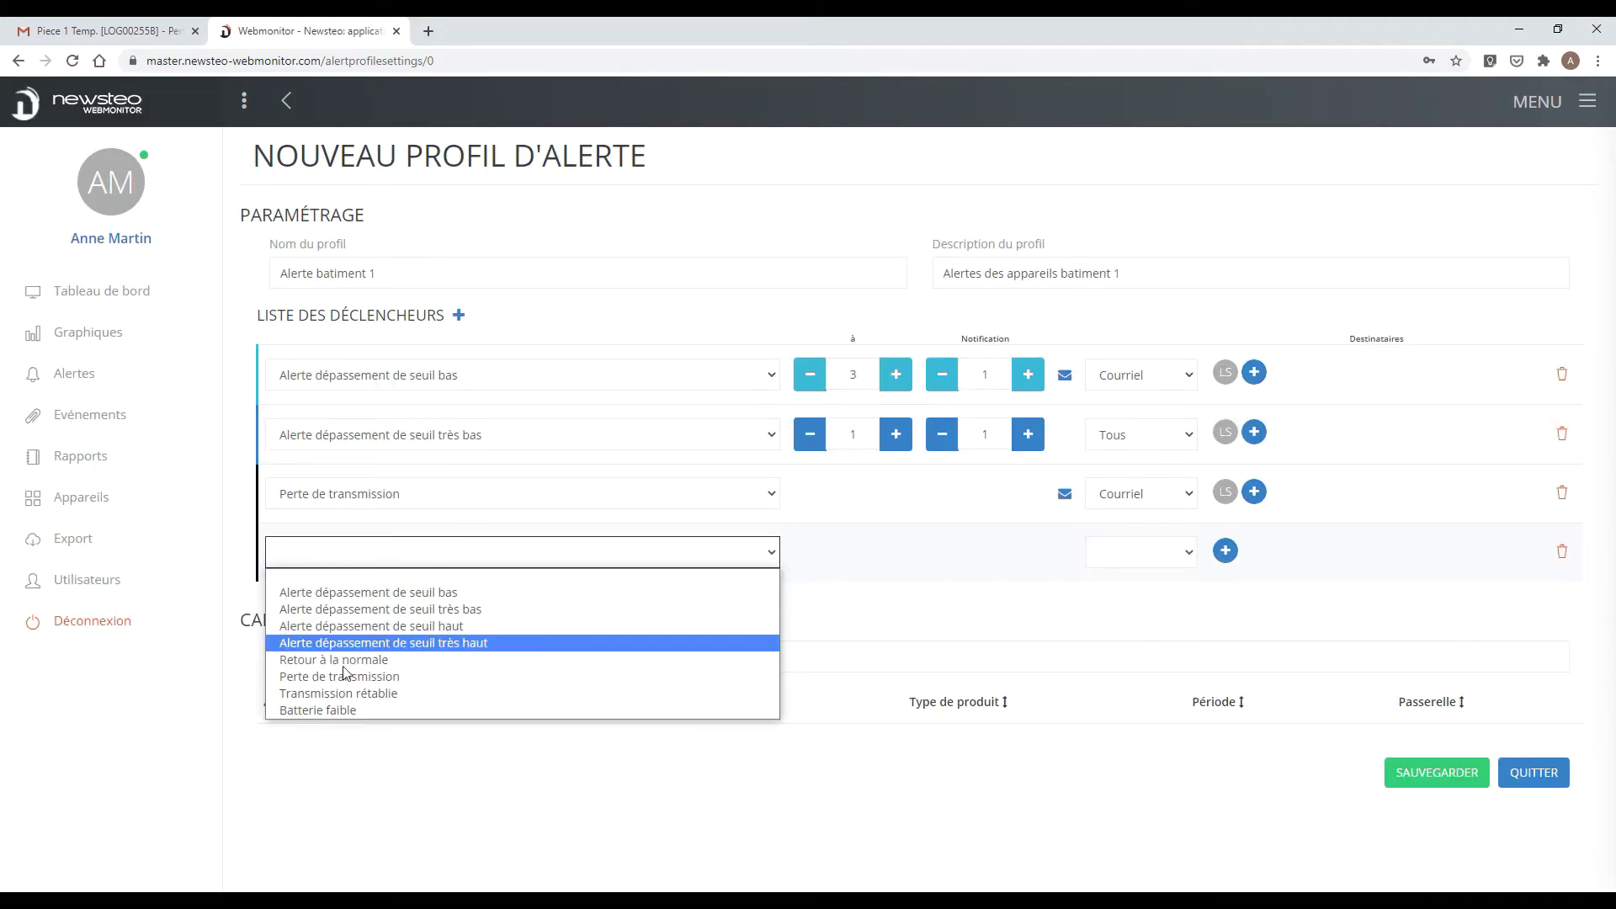
left_click(360, 711)
left_click(1138, 561)
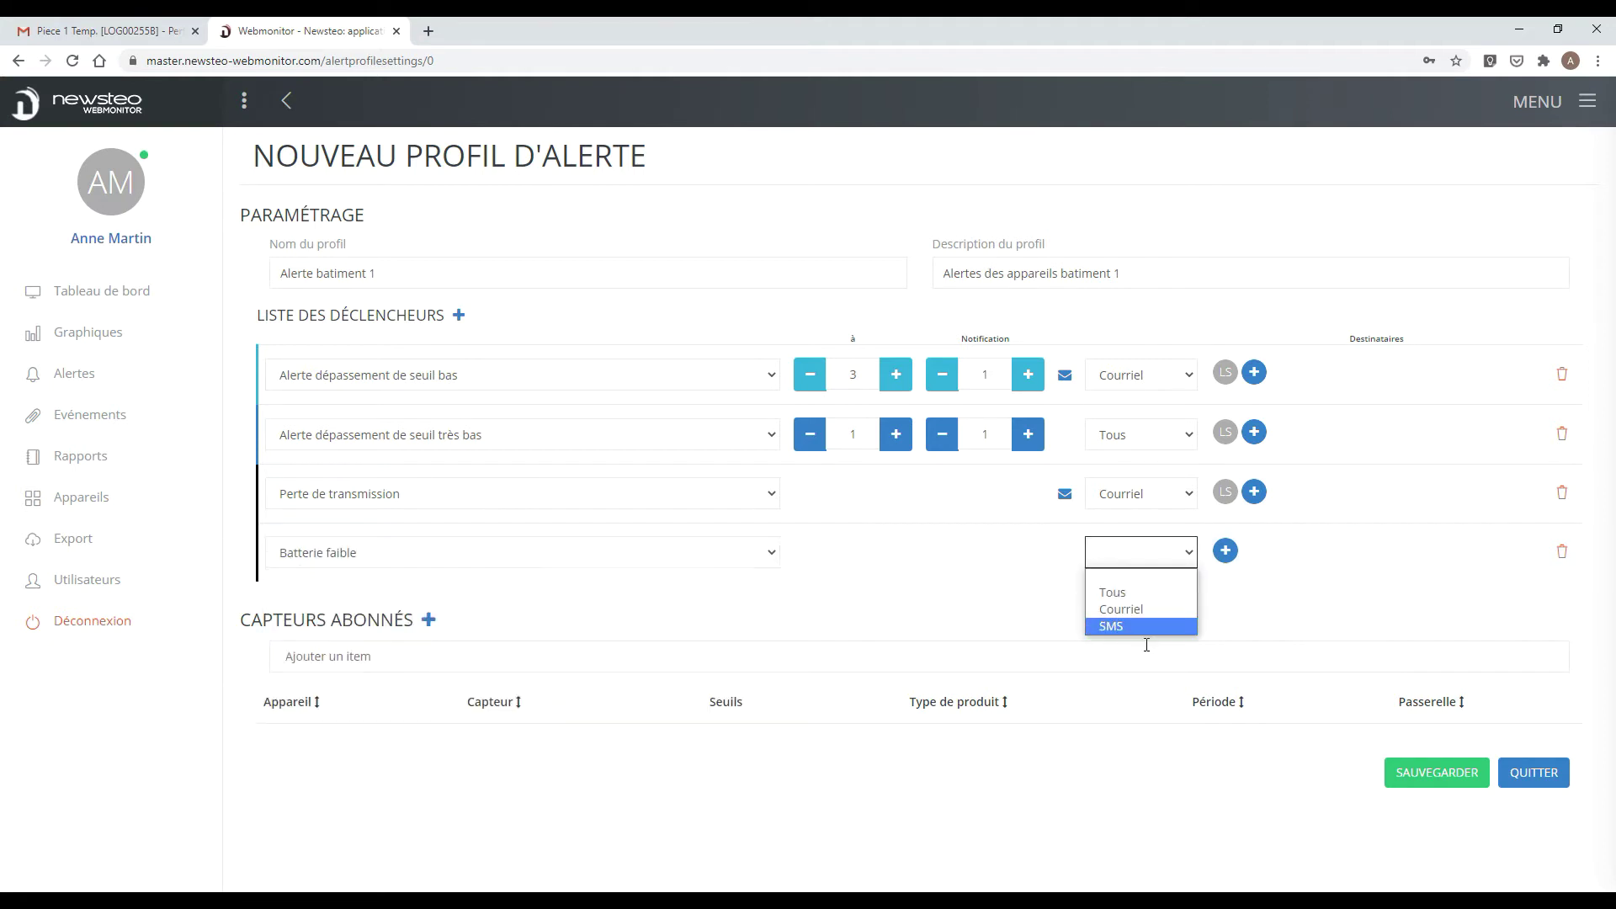
left_click(1120, 609)
left_click(1226, 550)
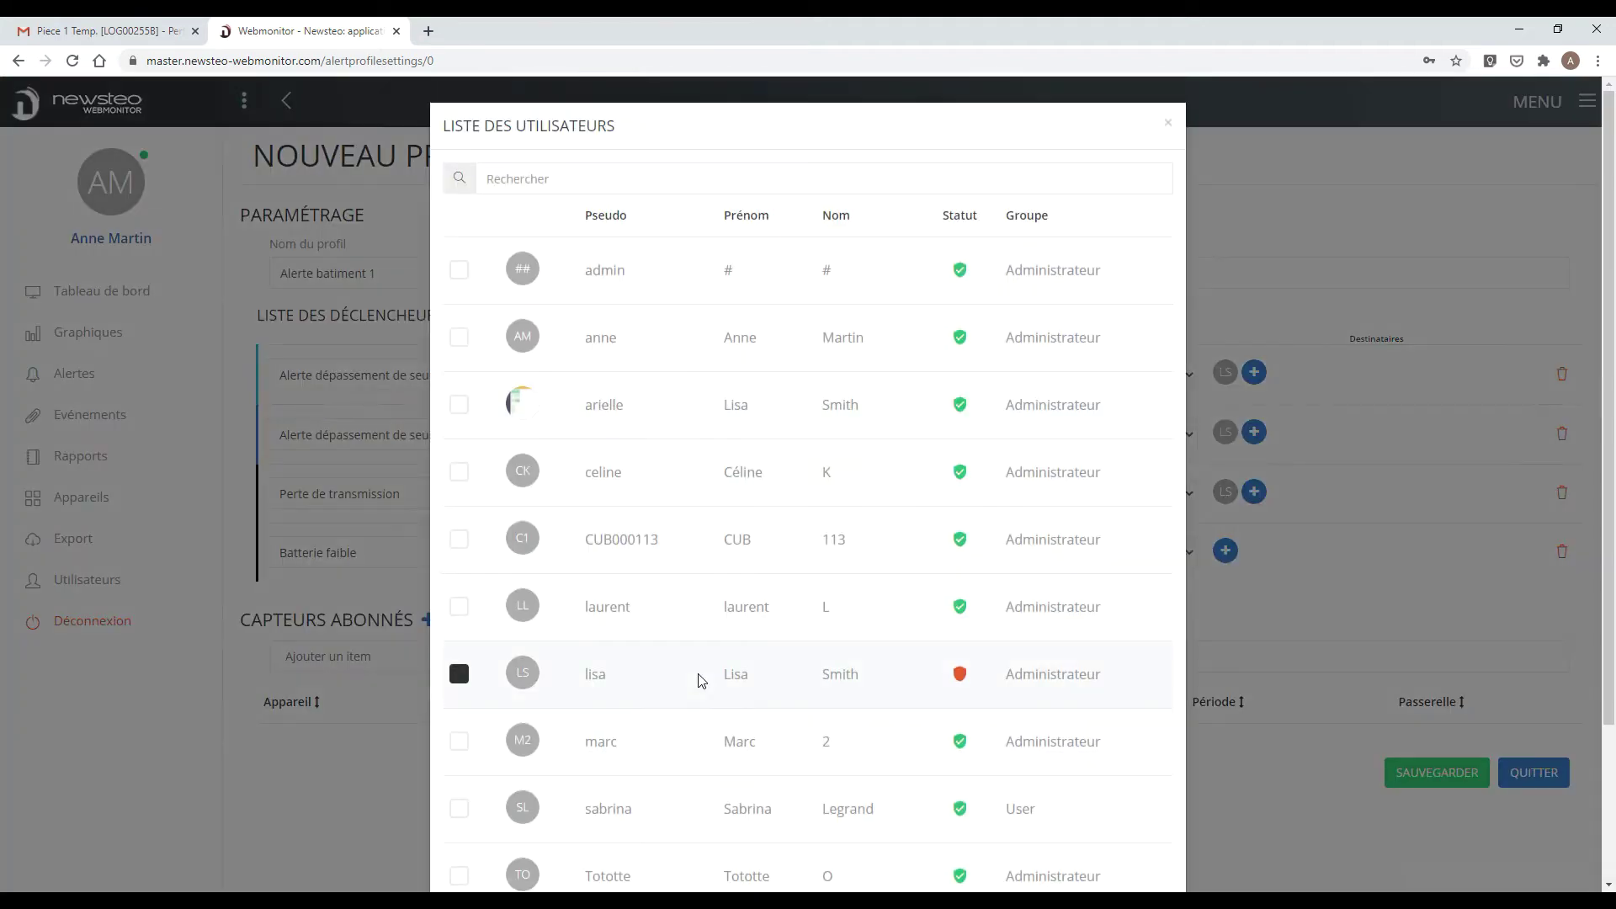
scroll(696, 675, "down", 3)
left_click(459, 482)
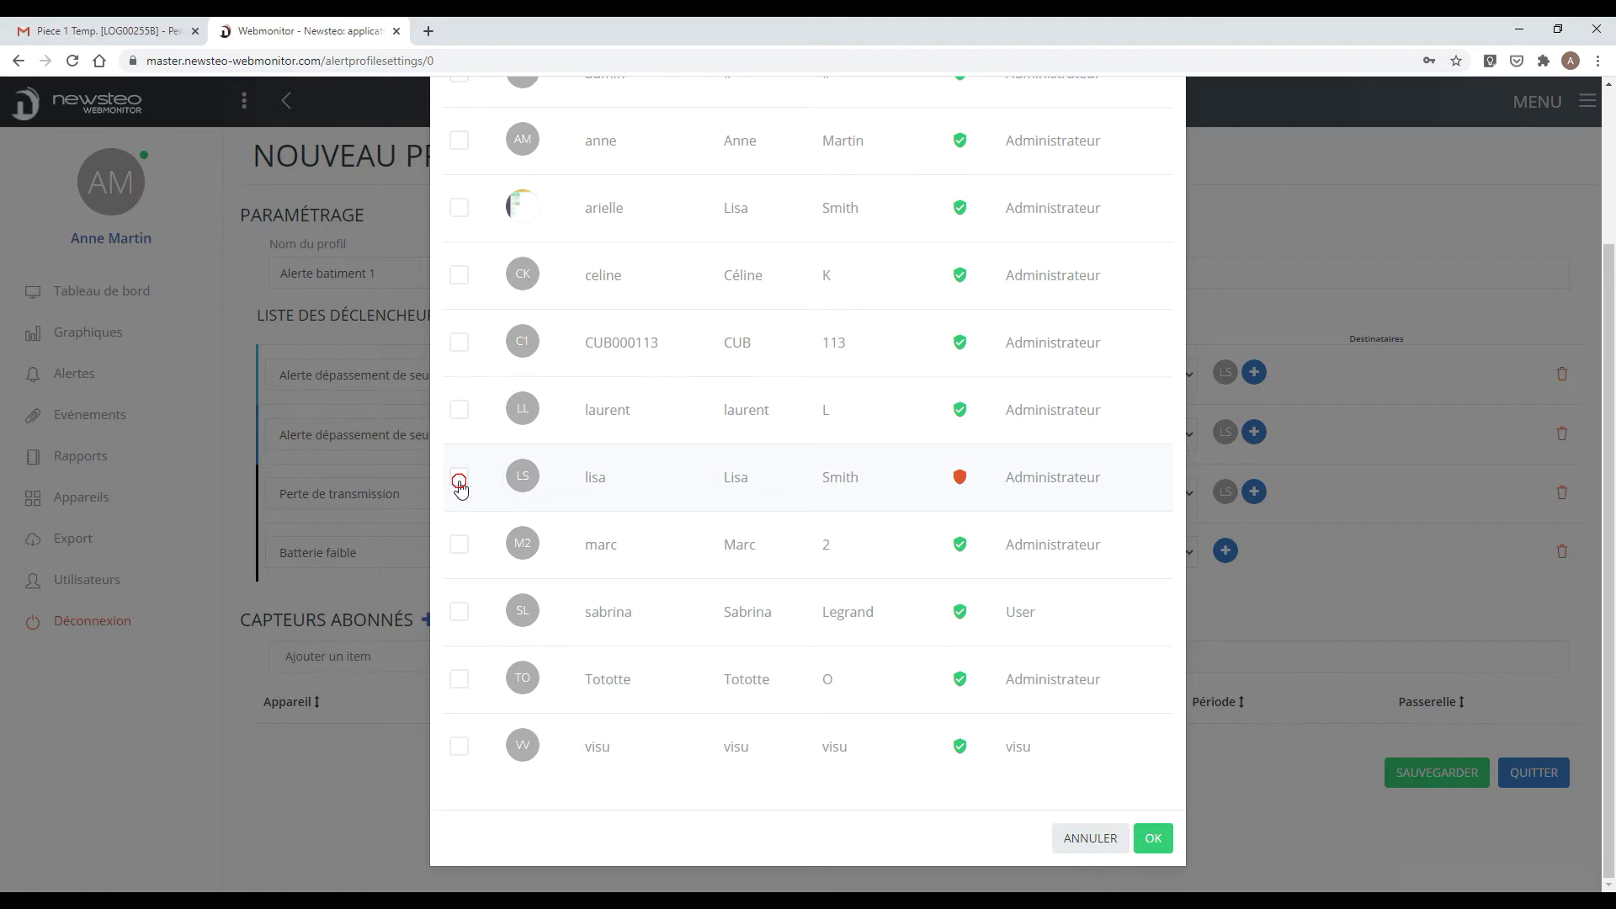
left_click(387, 603)
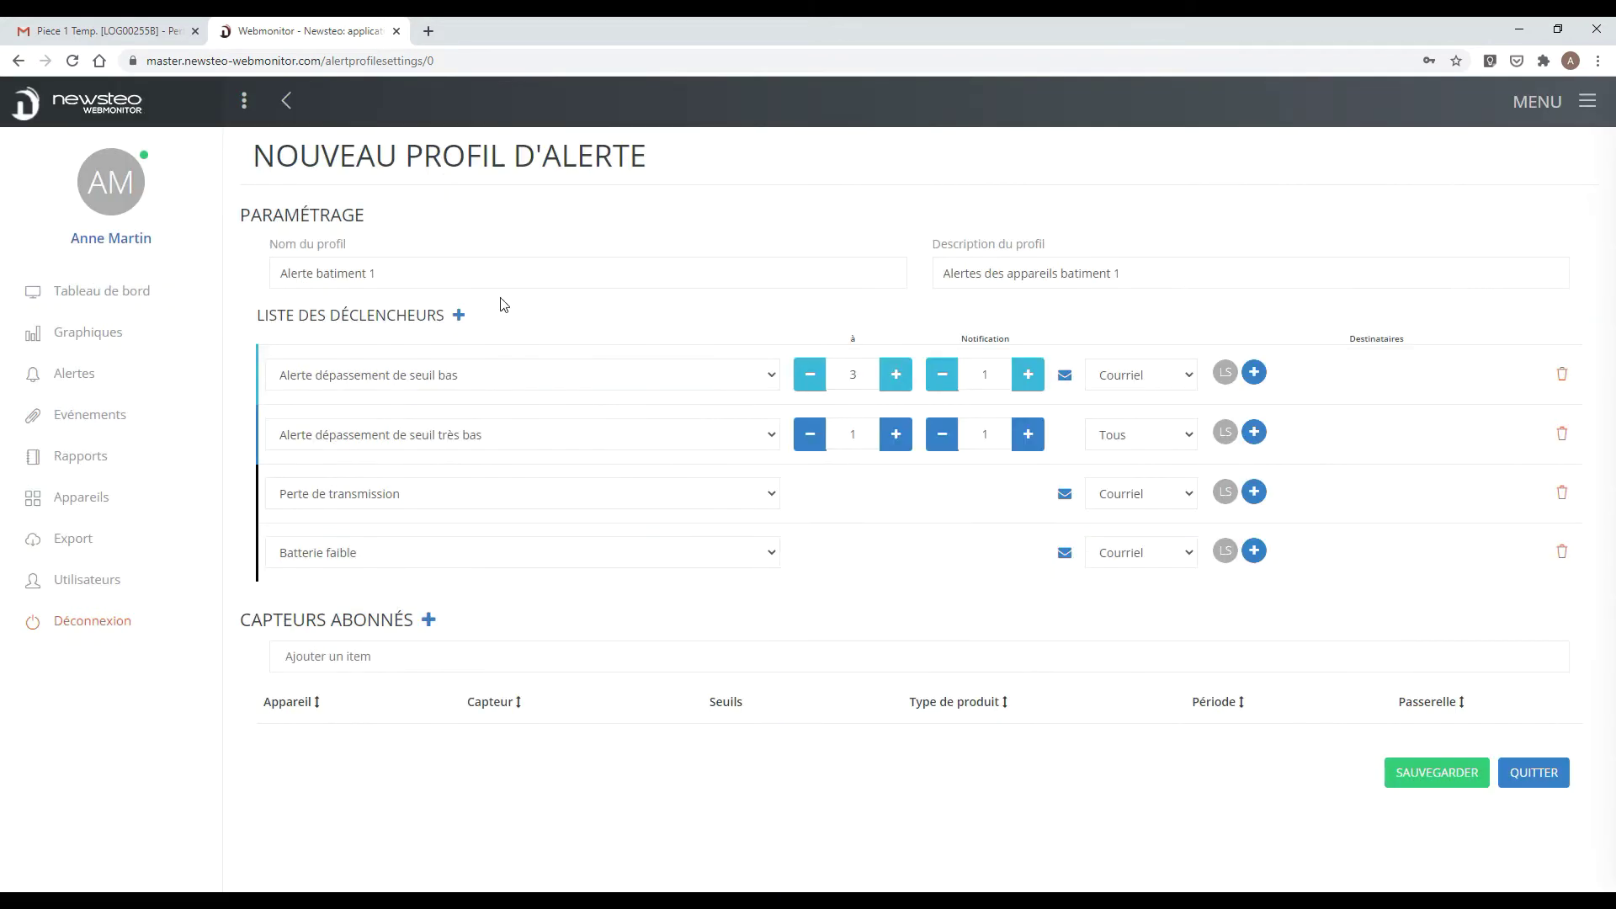
Add a "Retour à la normale" trigger that notifies the LS user by Courriel.
left_click(458, 315)
left_click(325, 612)
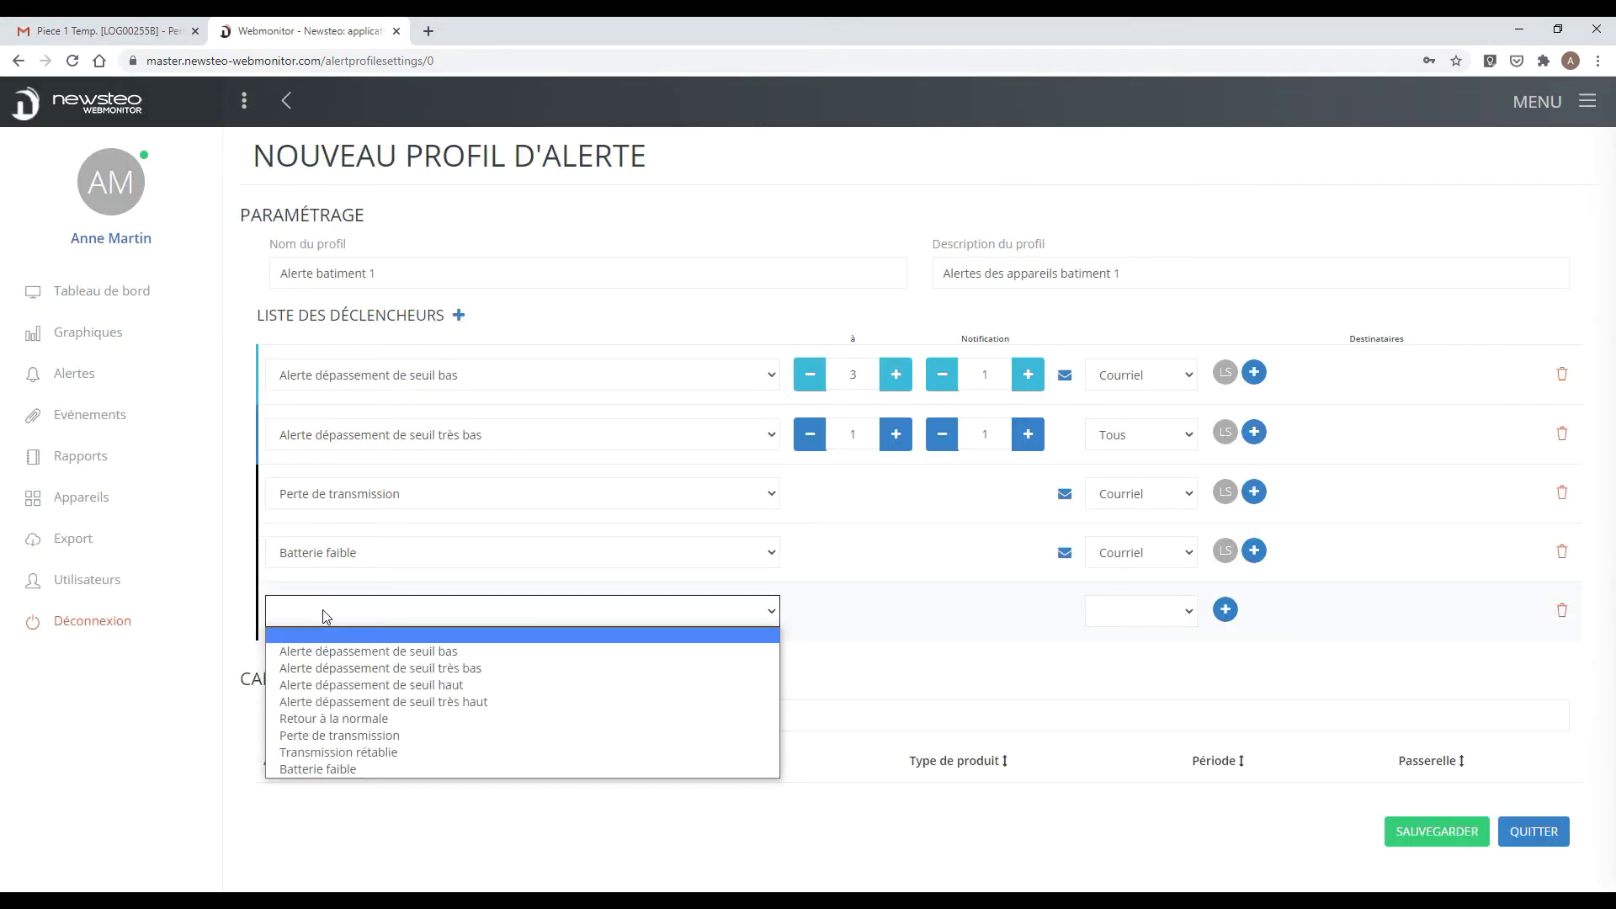
left_click(304, 719)
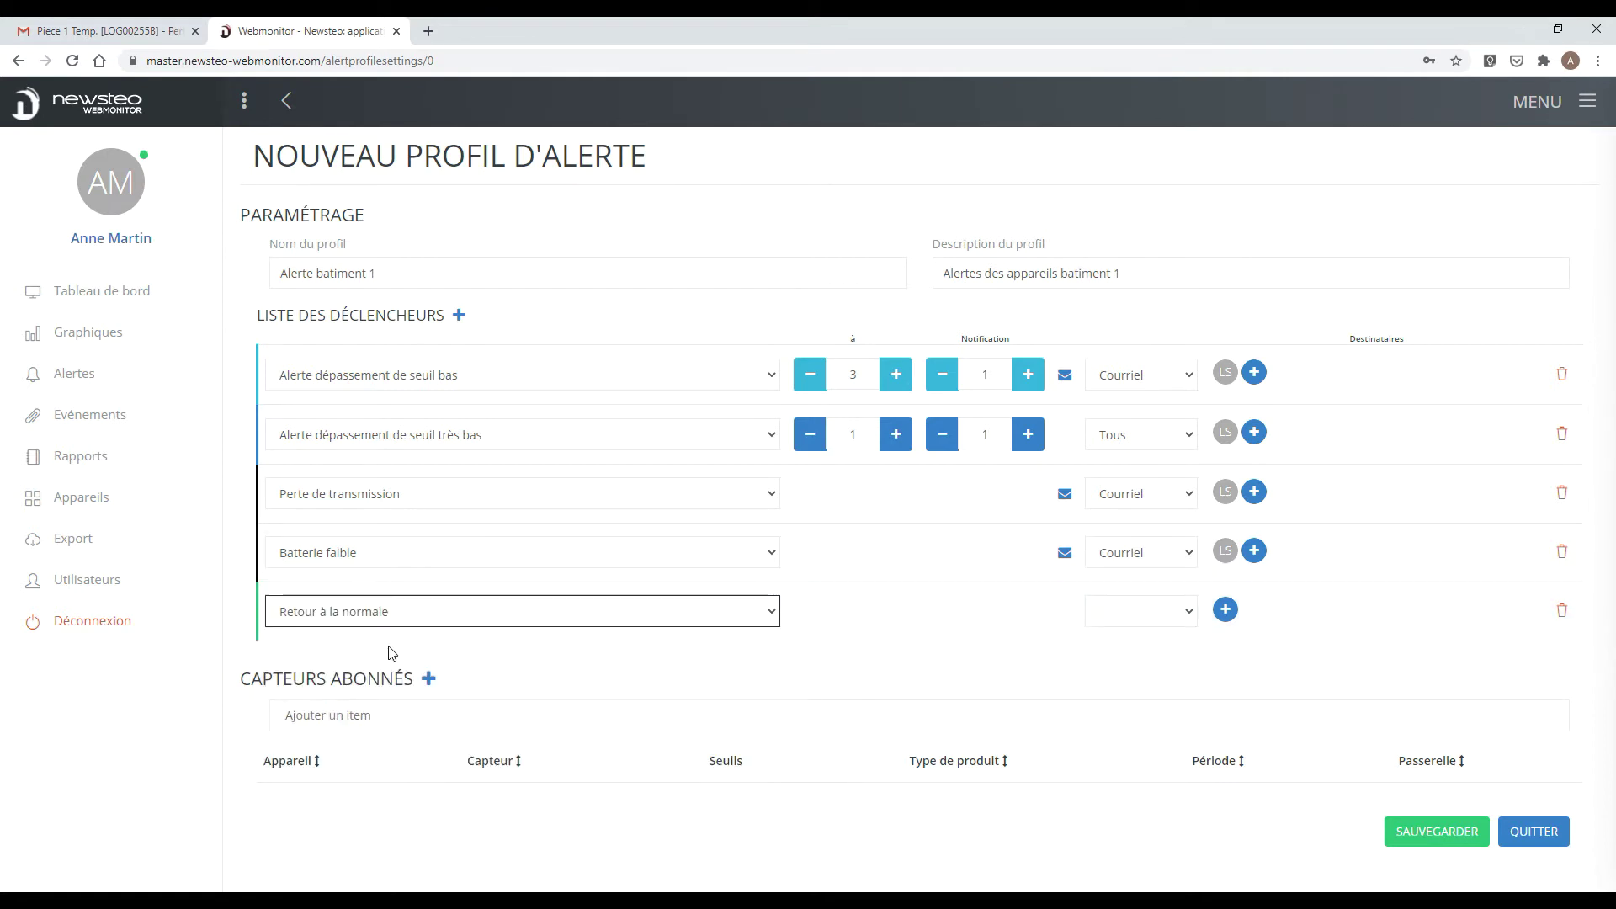
left_click(1126, 613)
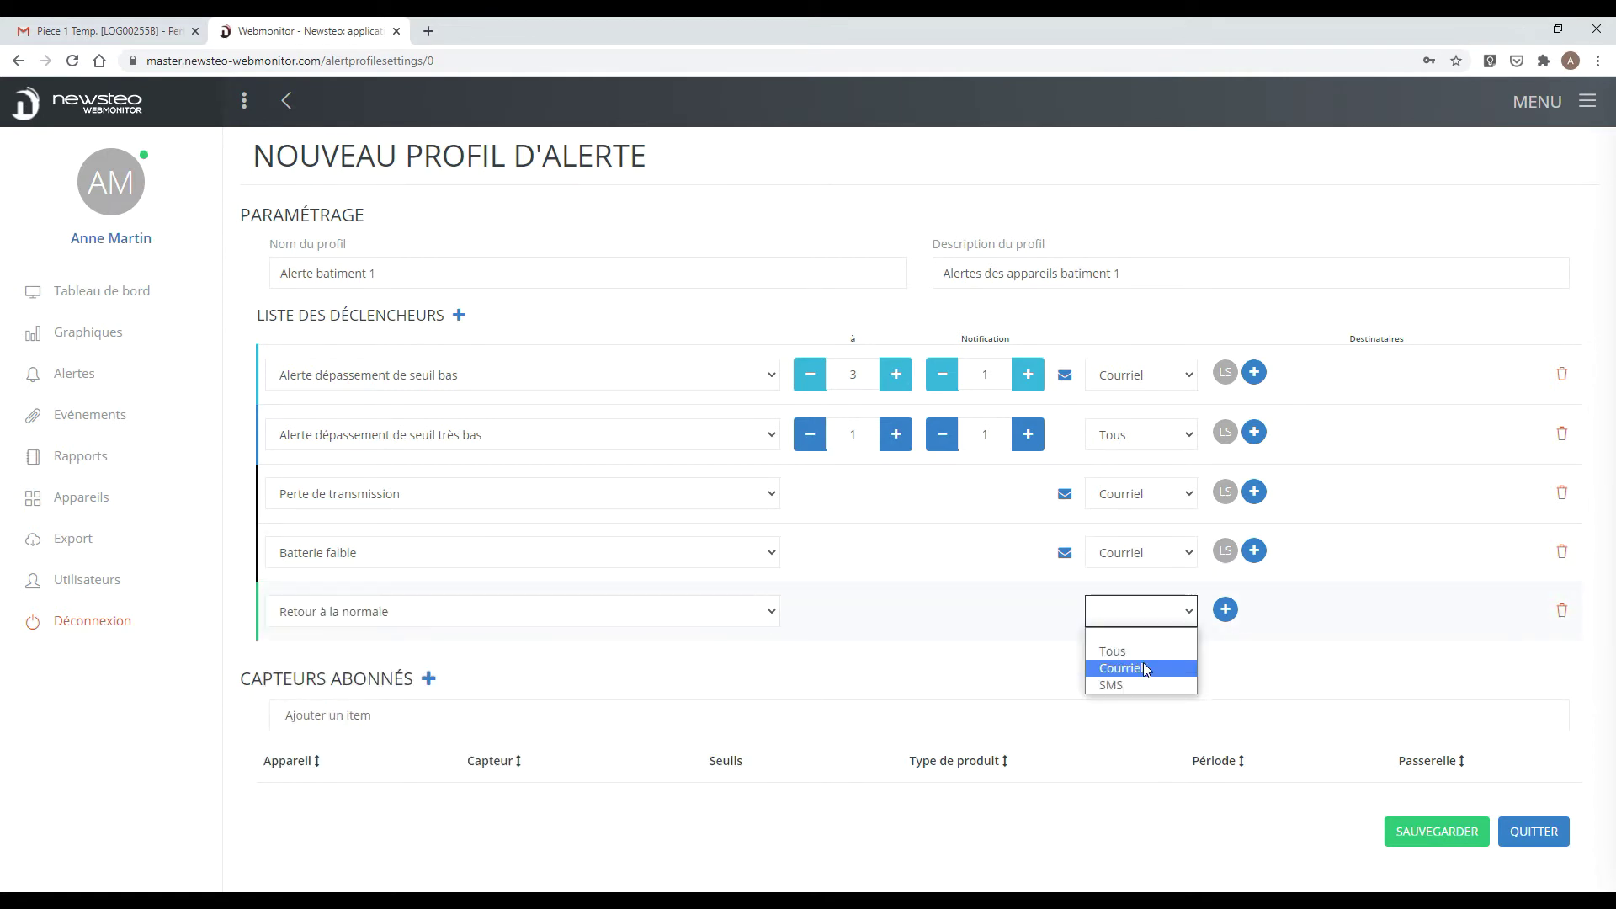
left_click(1144, 669)
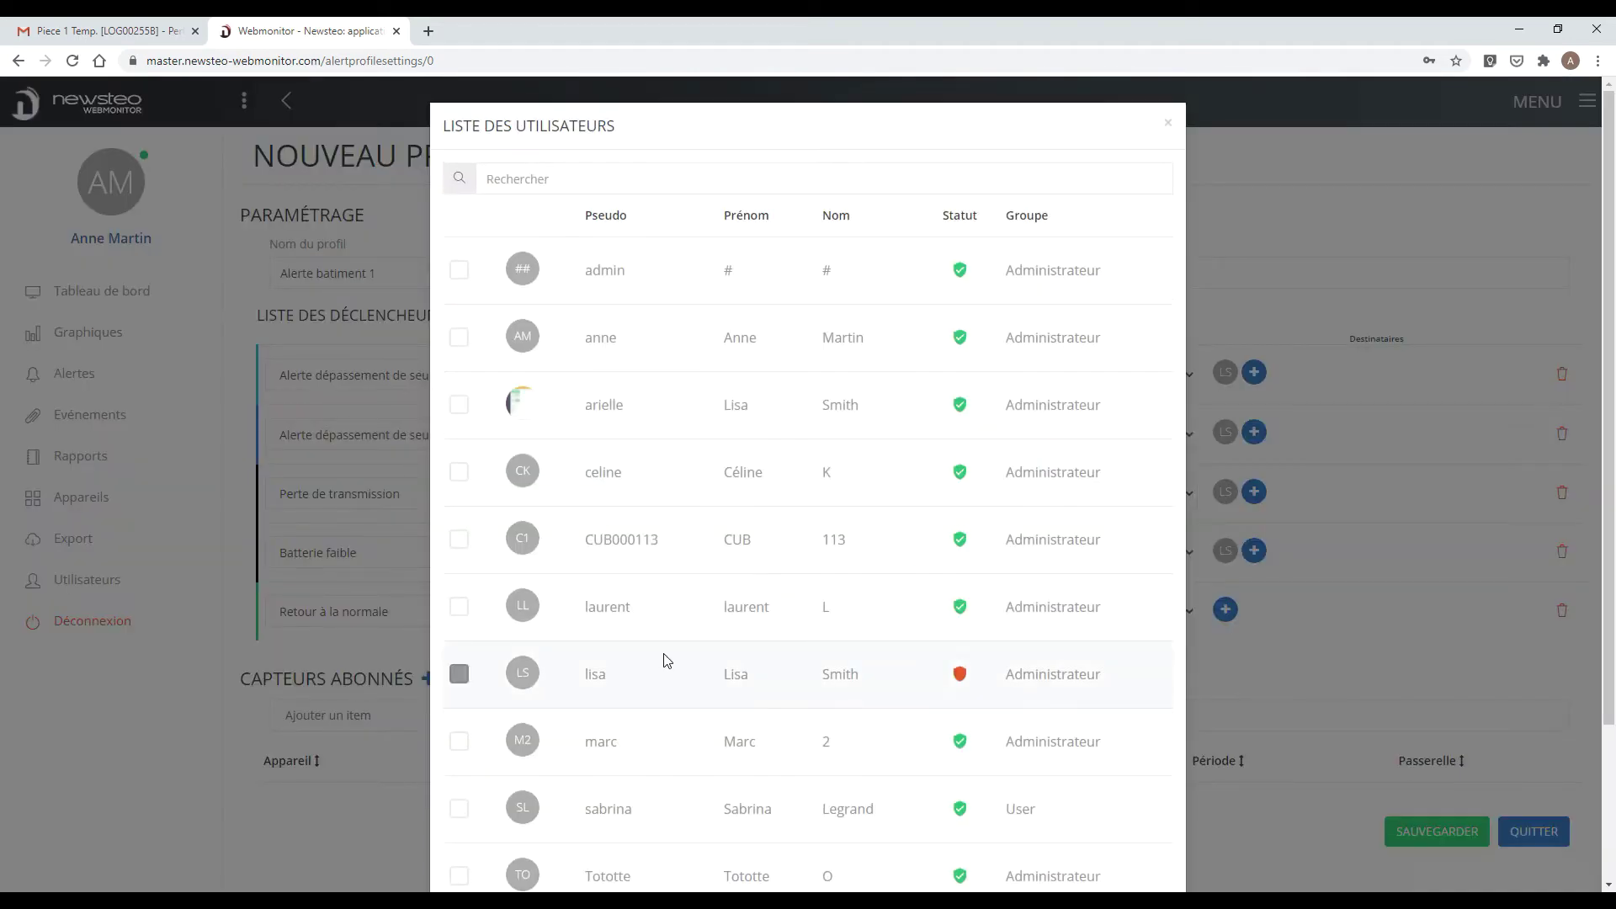
scroll(480, 613, "down", 3)
left_click(458, 612)
left_click(459, 477)
left_click(459, 612)
left_click(1153, 838)
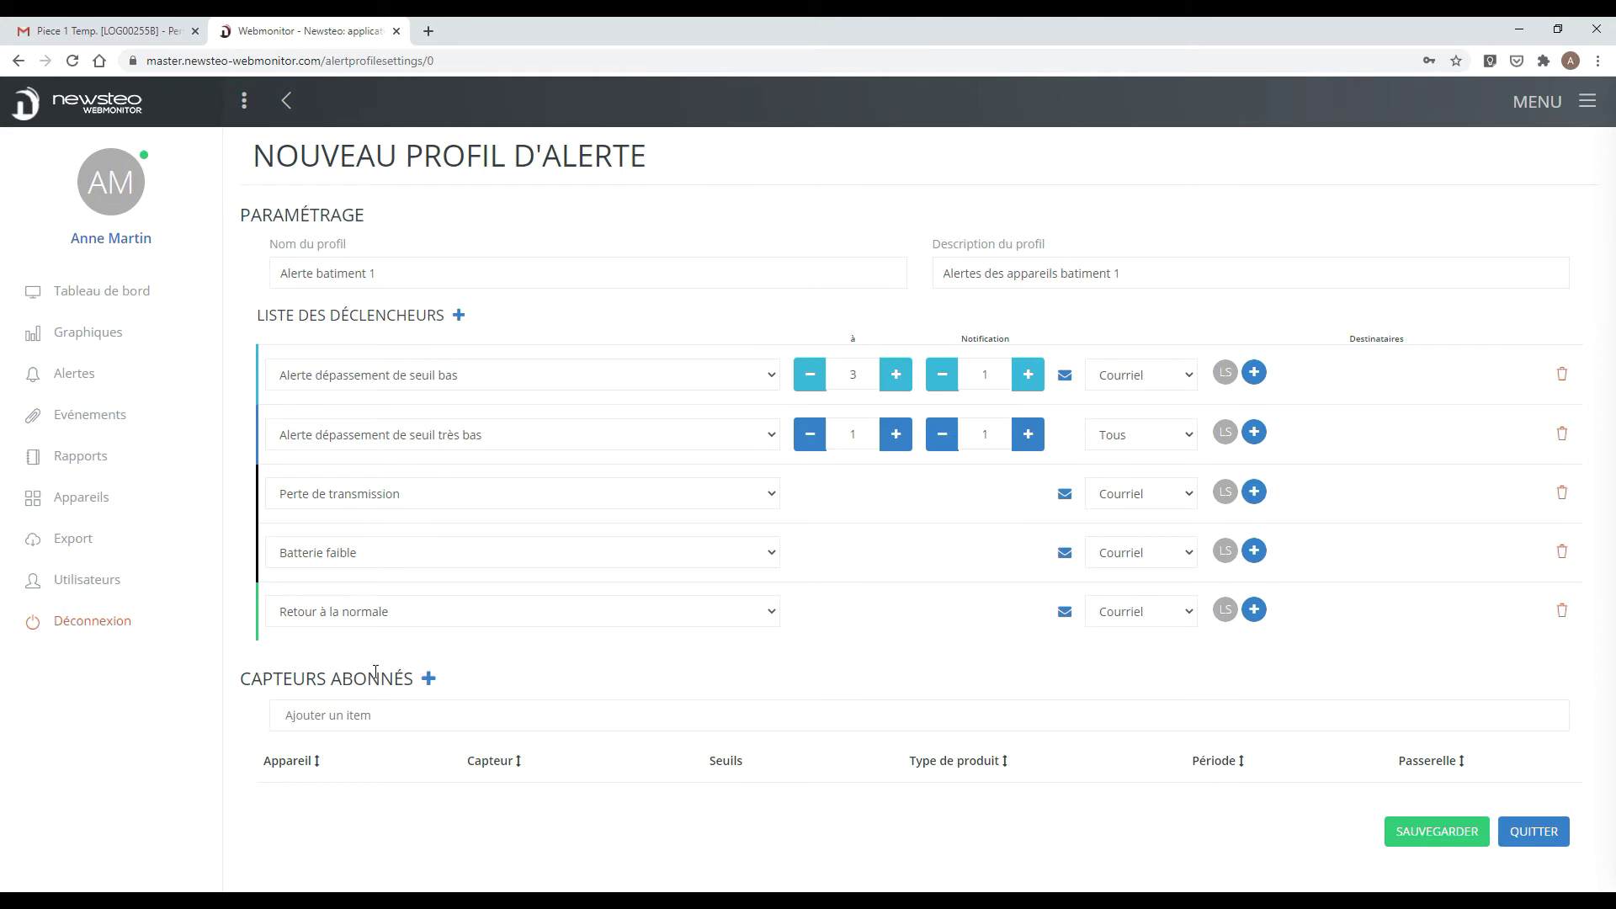
Subscribe the Temperature and Humidity sensors of LGR64 Salle2 and LOG22 Salle 3 to the profile and save it.
left_click(430, 679)
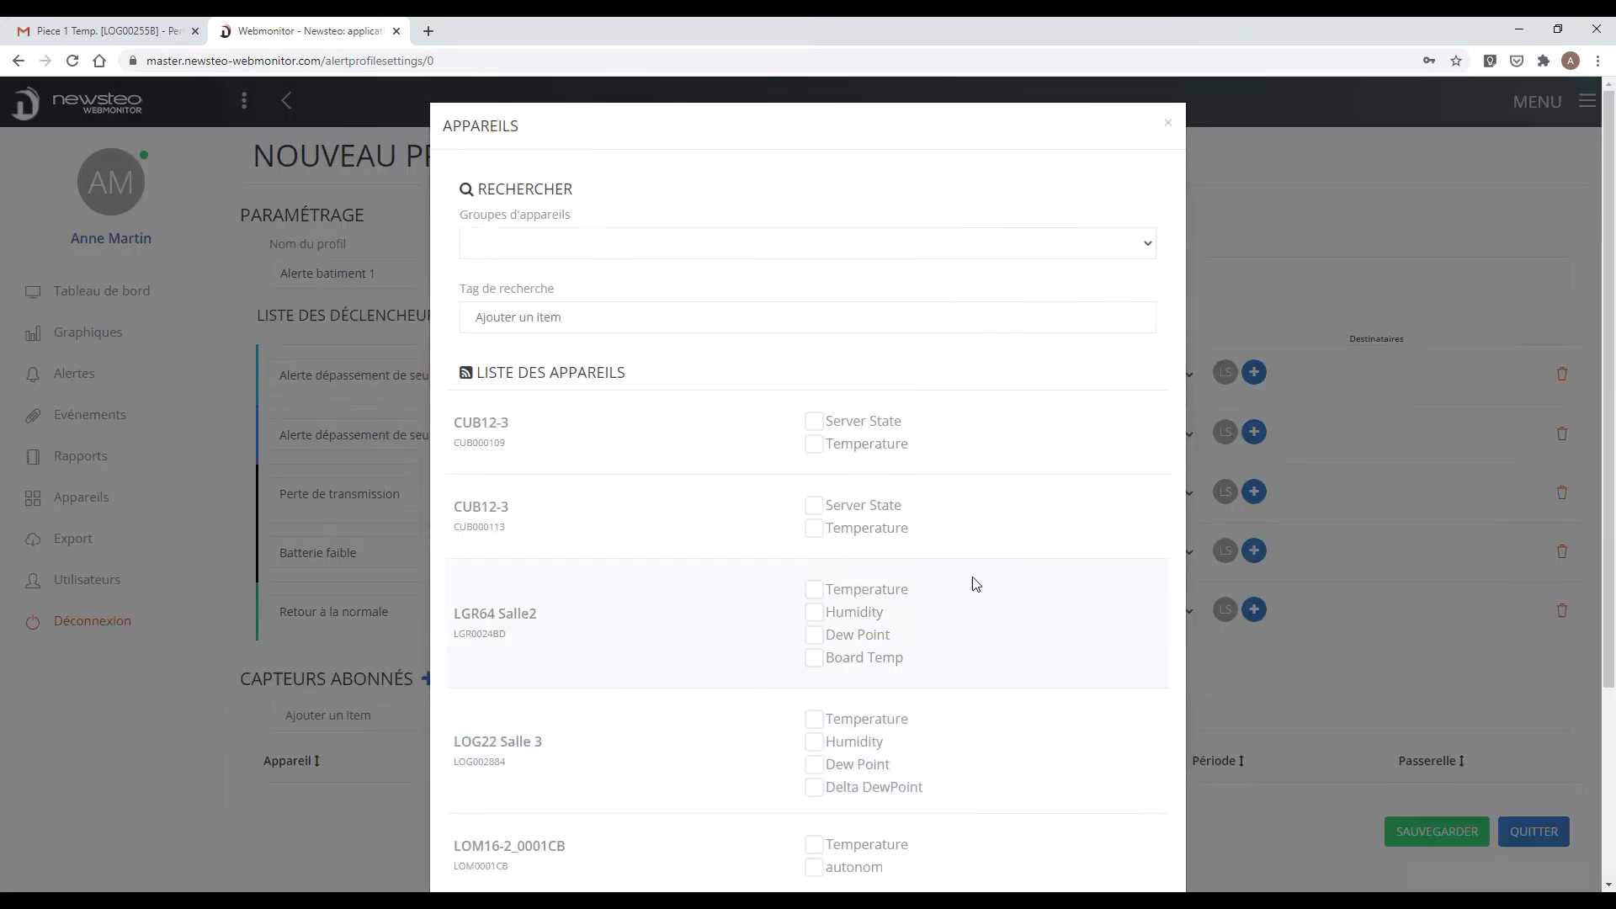
scroll(1052, 548, "down", 3)
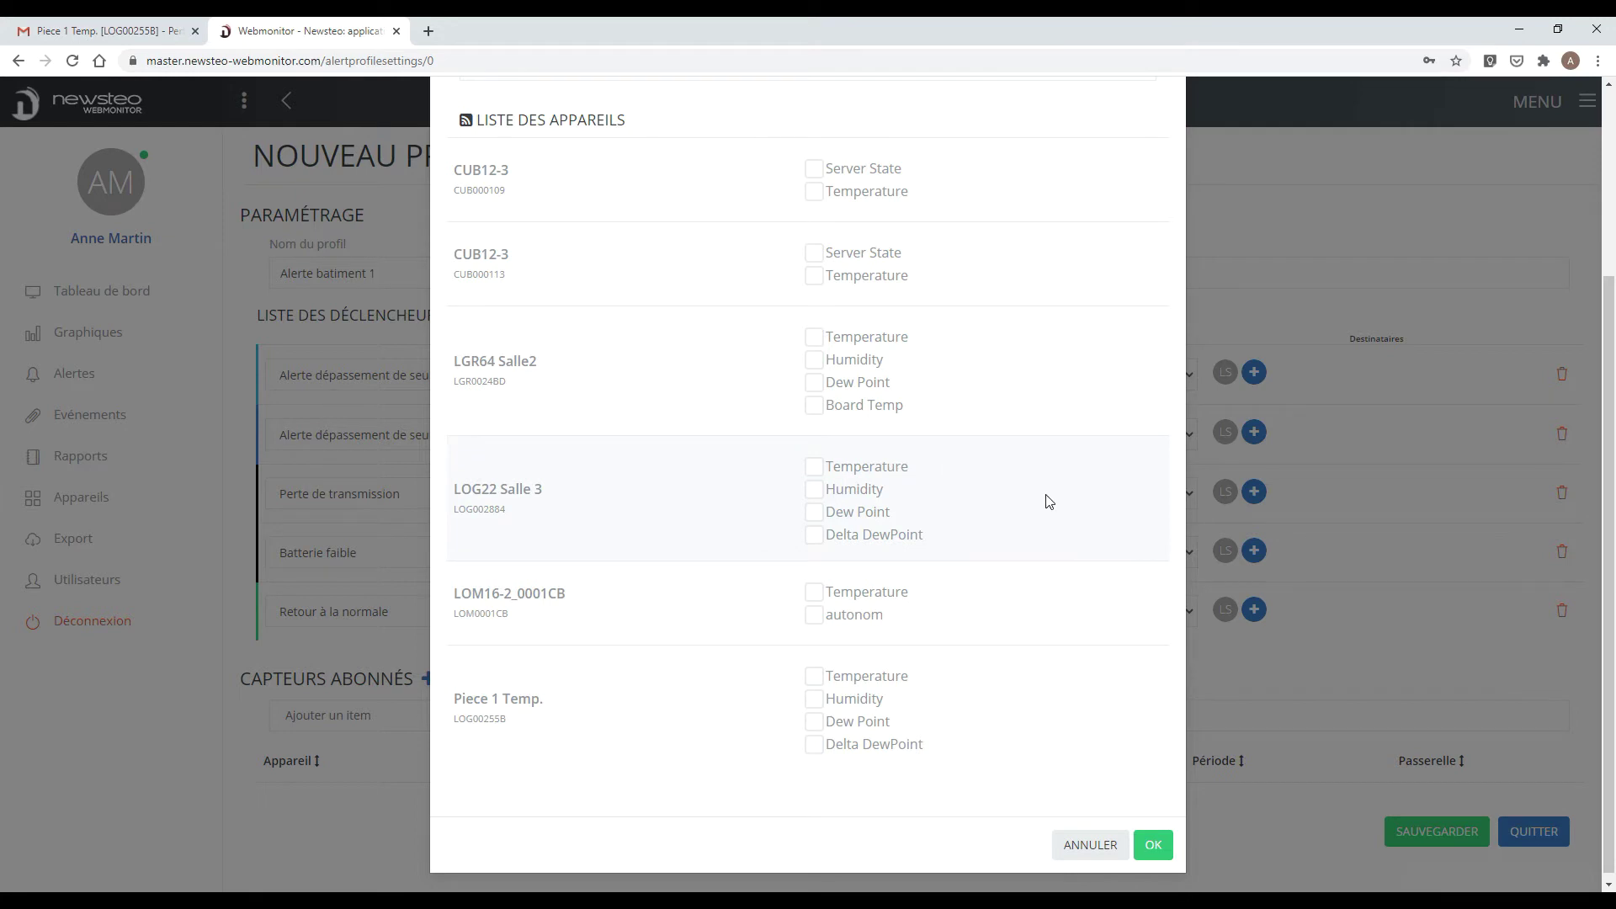
left_click(833, 468)
left_click(813, 489)
left_click(859, 348)
left_click(859, 358)
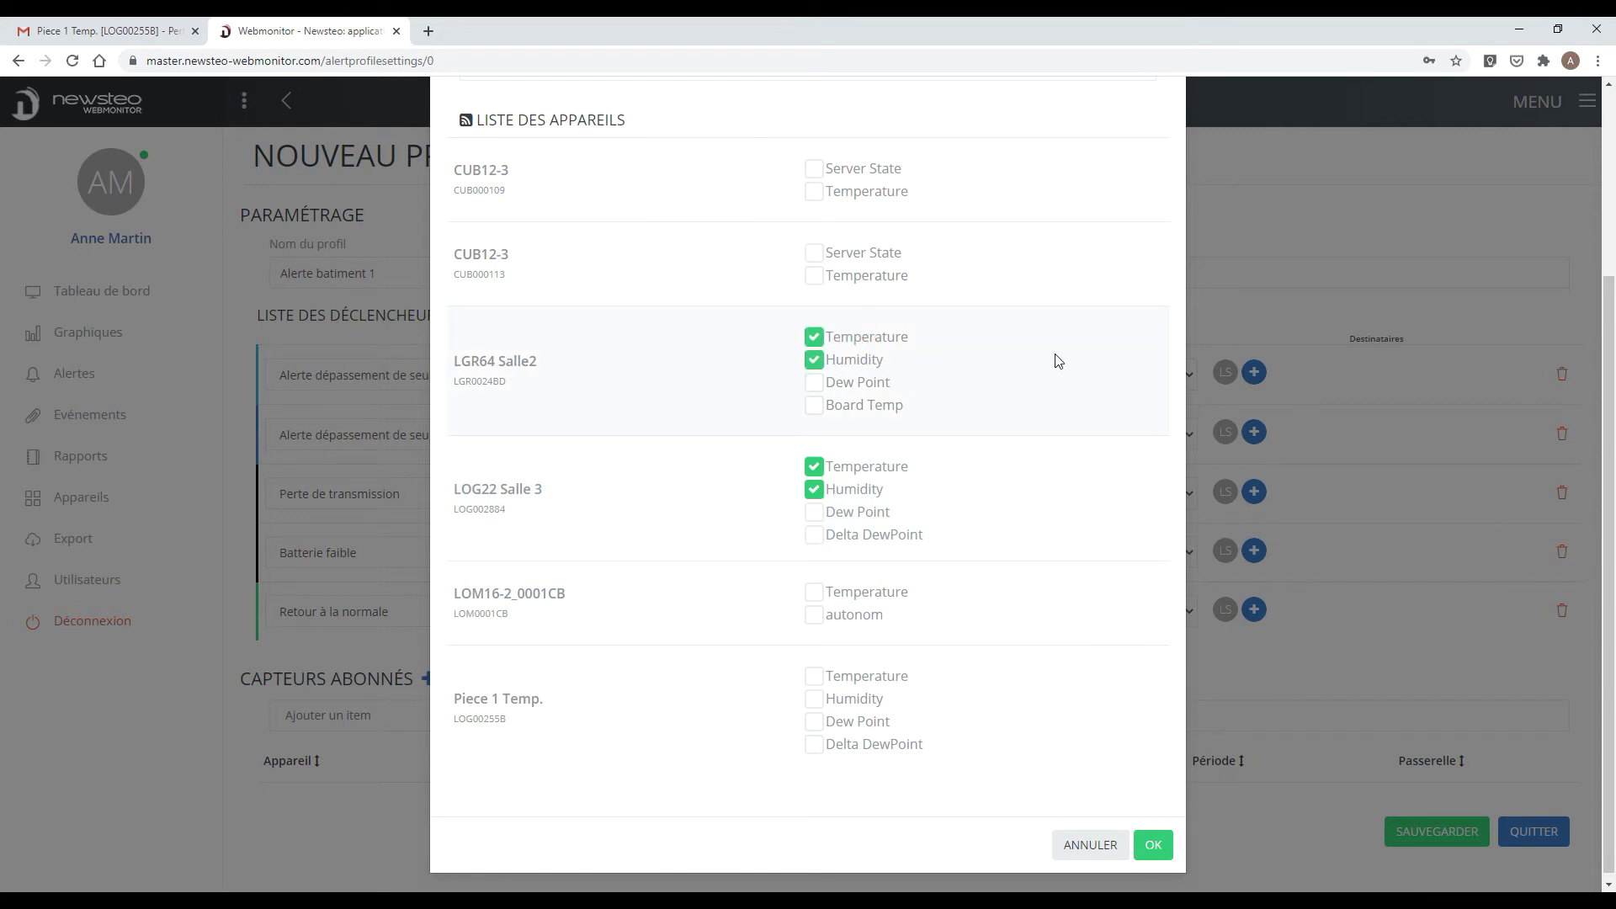
left_click(1166, 857)
scroll(1280, 589, "down", 3)
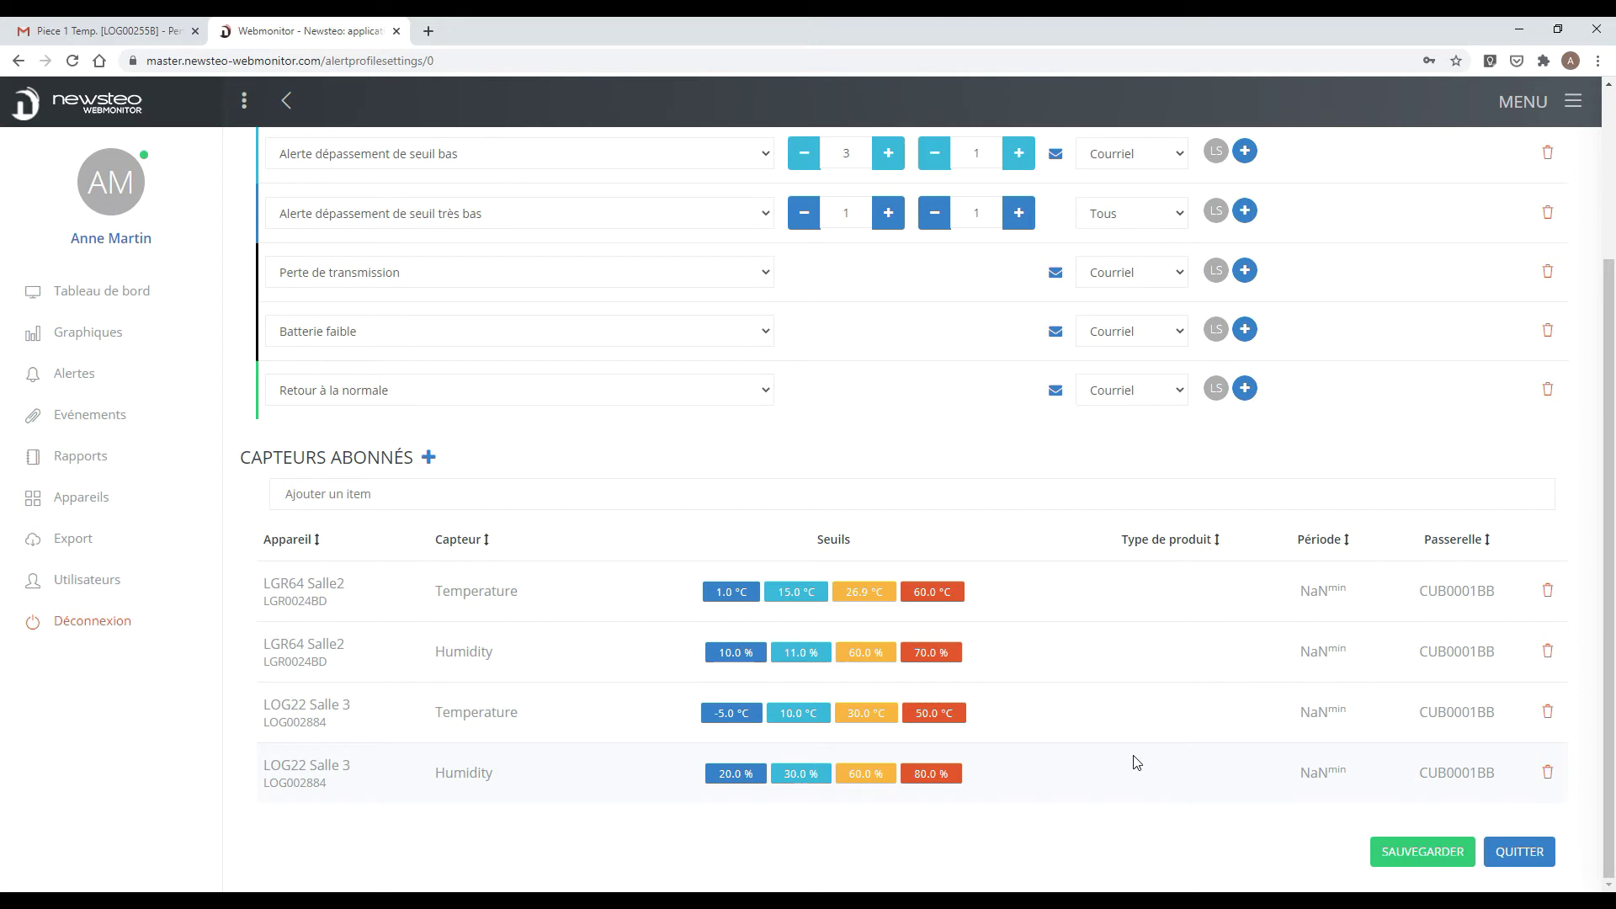
left_click(1405, 852)
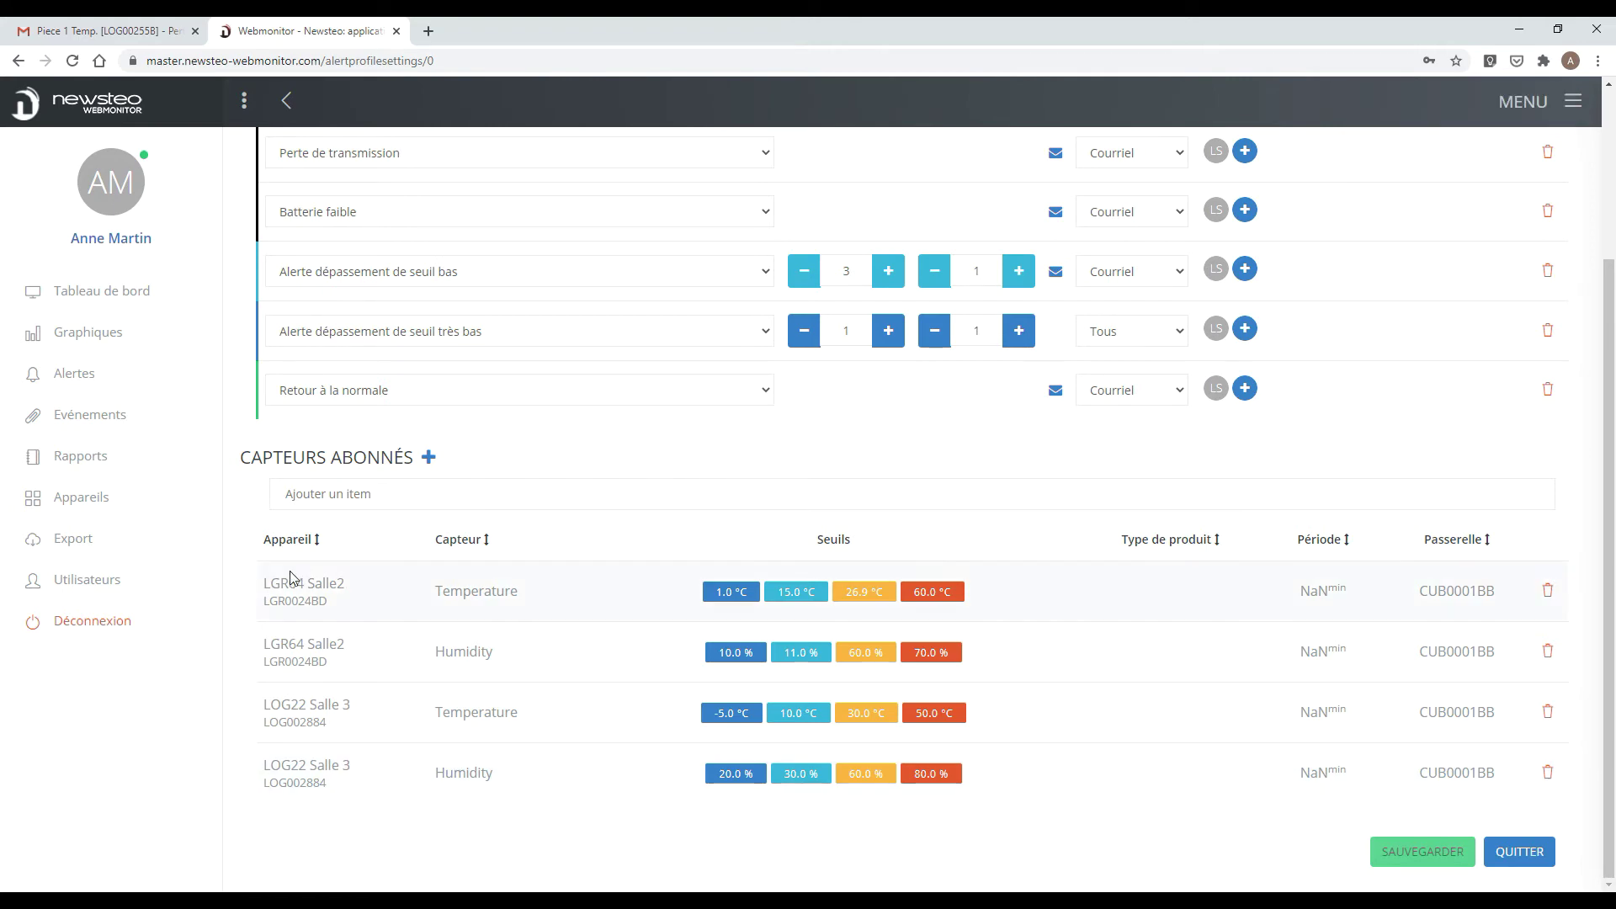
Review the profile's trigger list and the thresholds, period and gateway of its subscribed sensors.
scroll(343, 608, "up", 3)
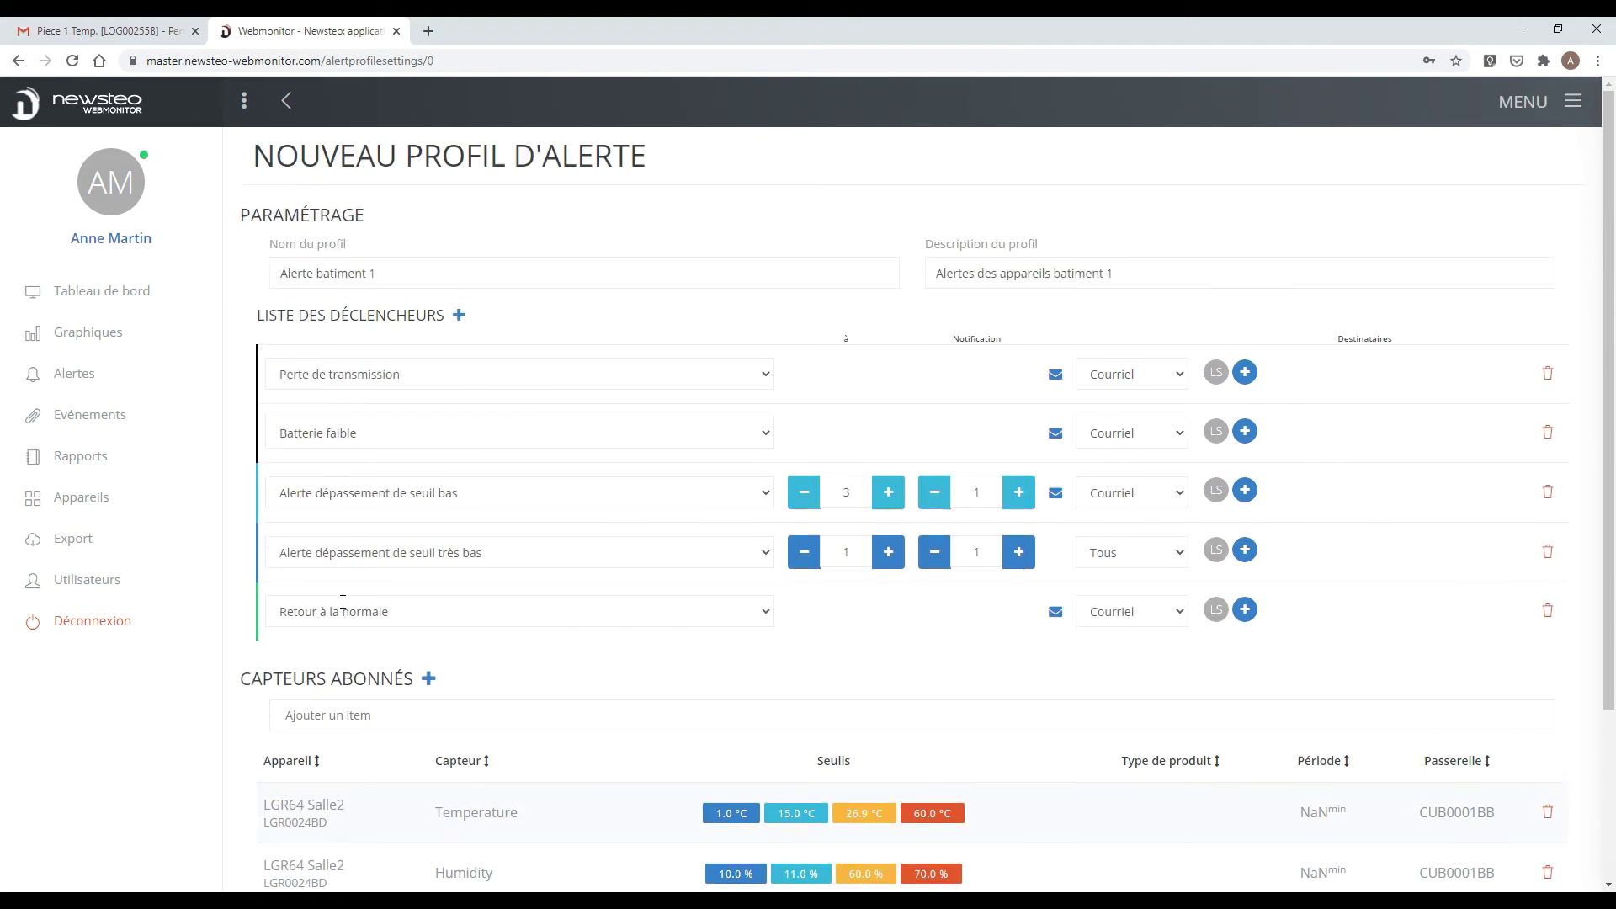
scroll(343, 608, "down", 3)
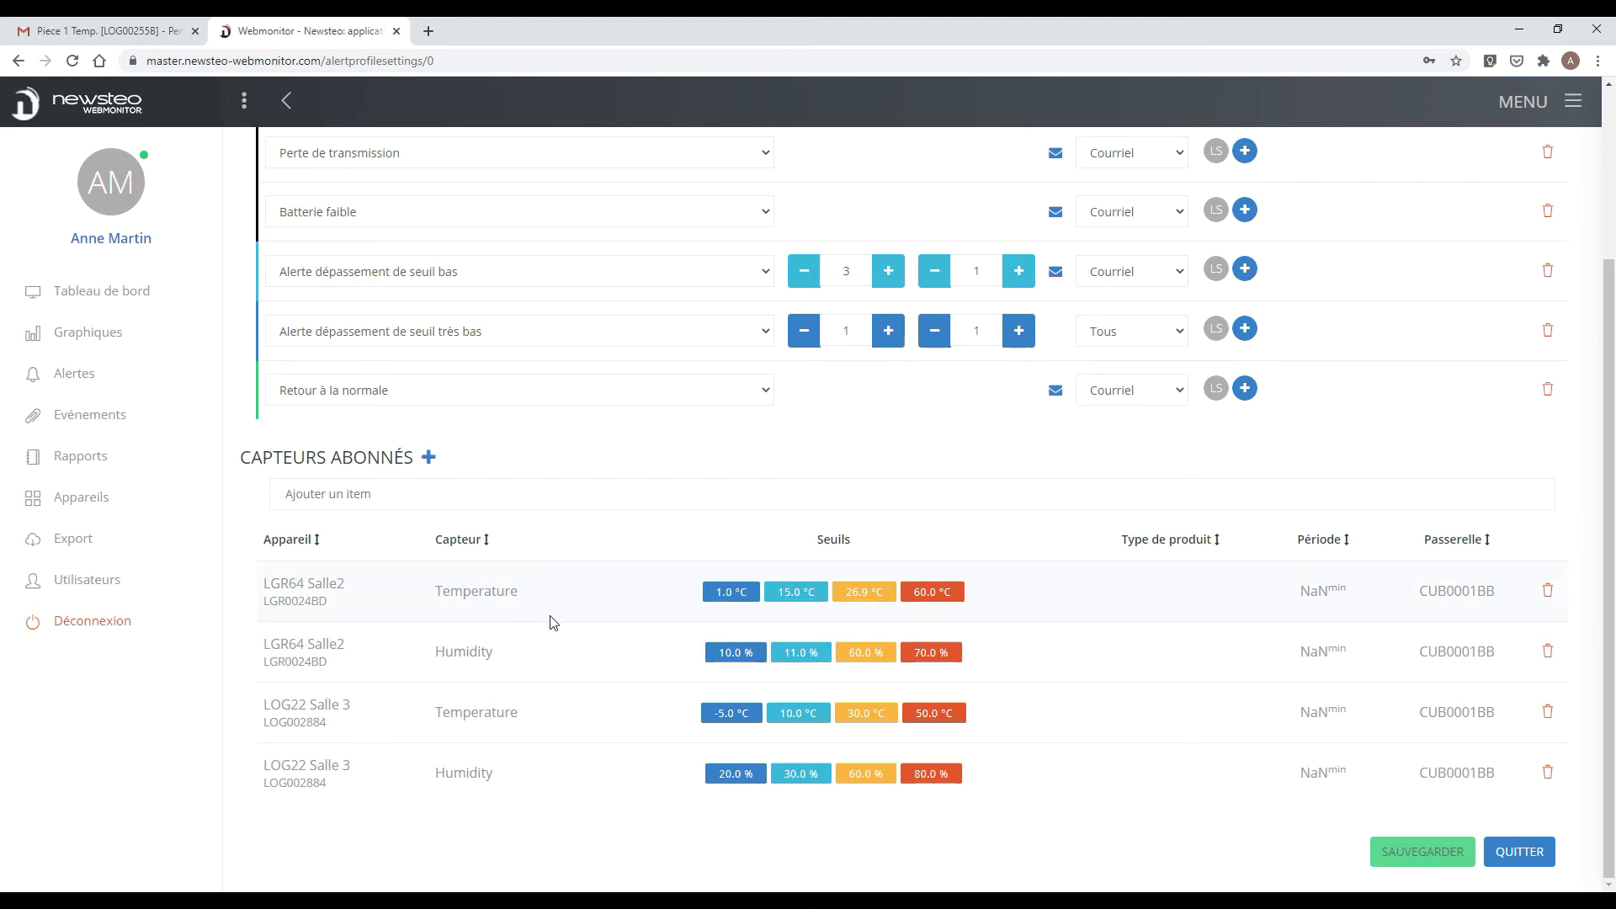
left_click_drag(260, 653, 523, 653)
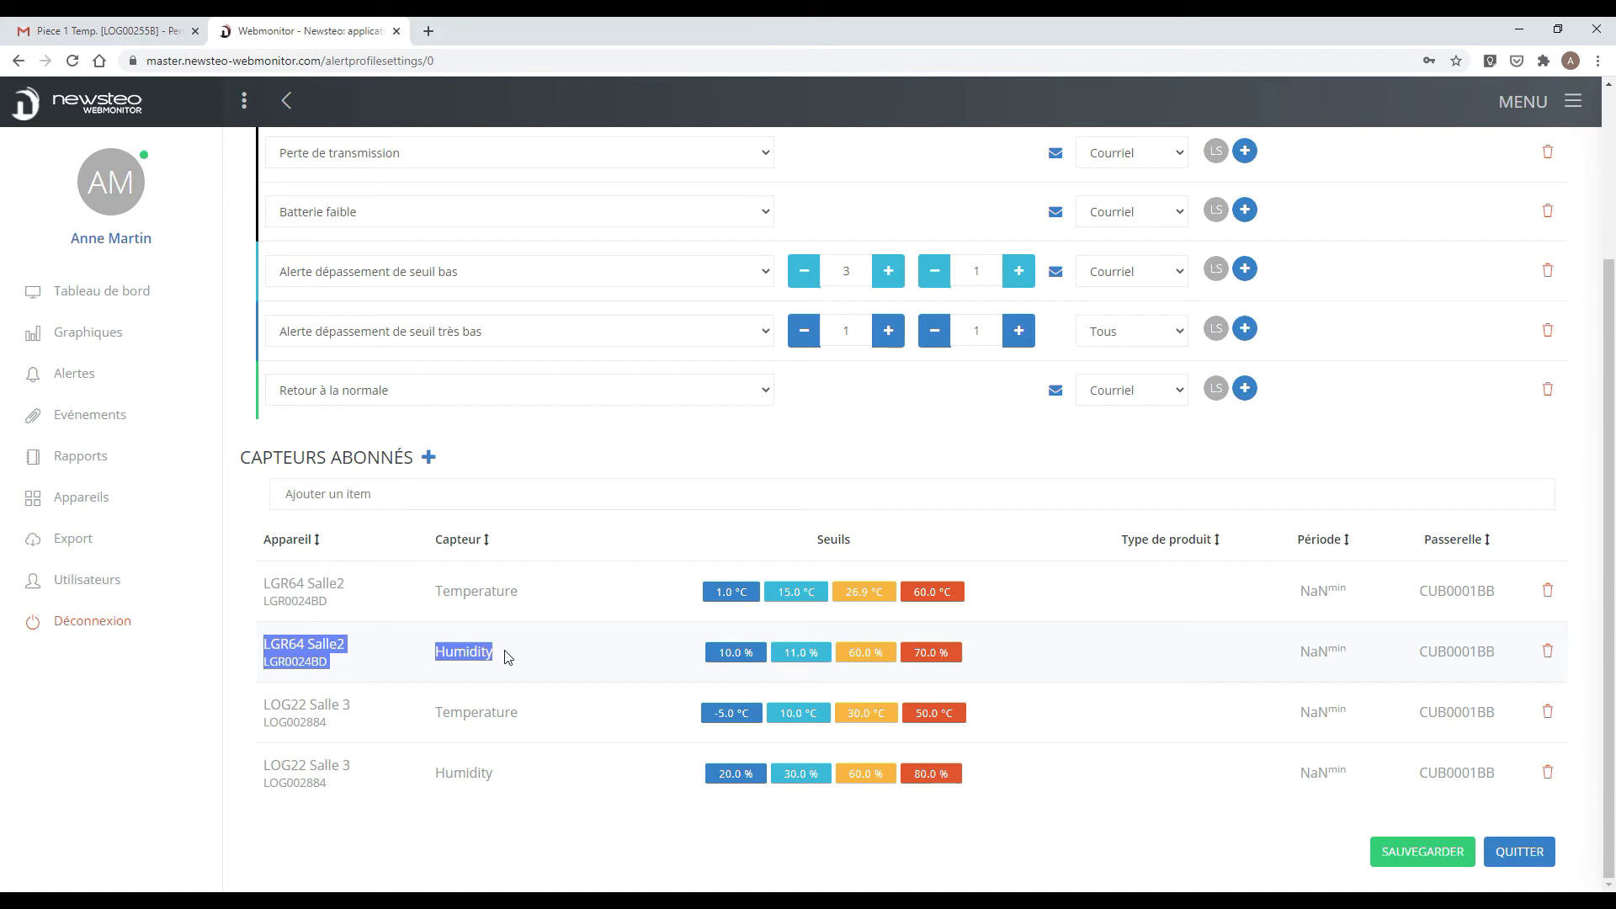
left_click(1170, 667)
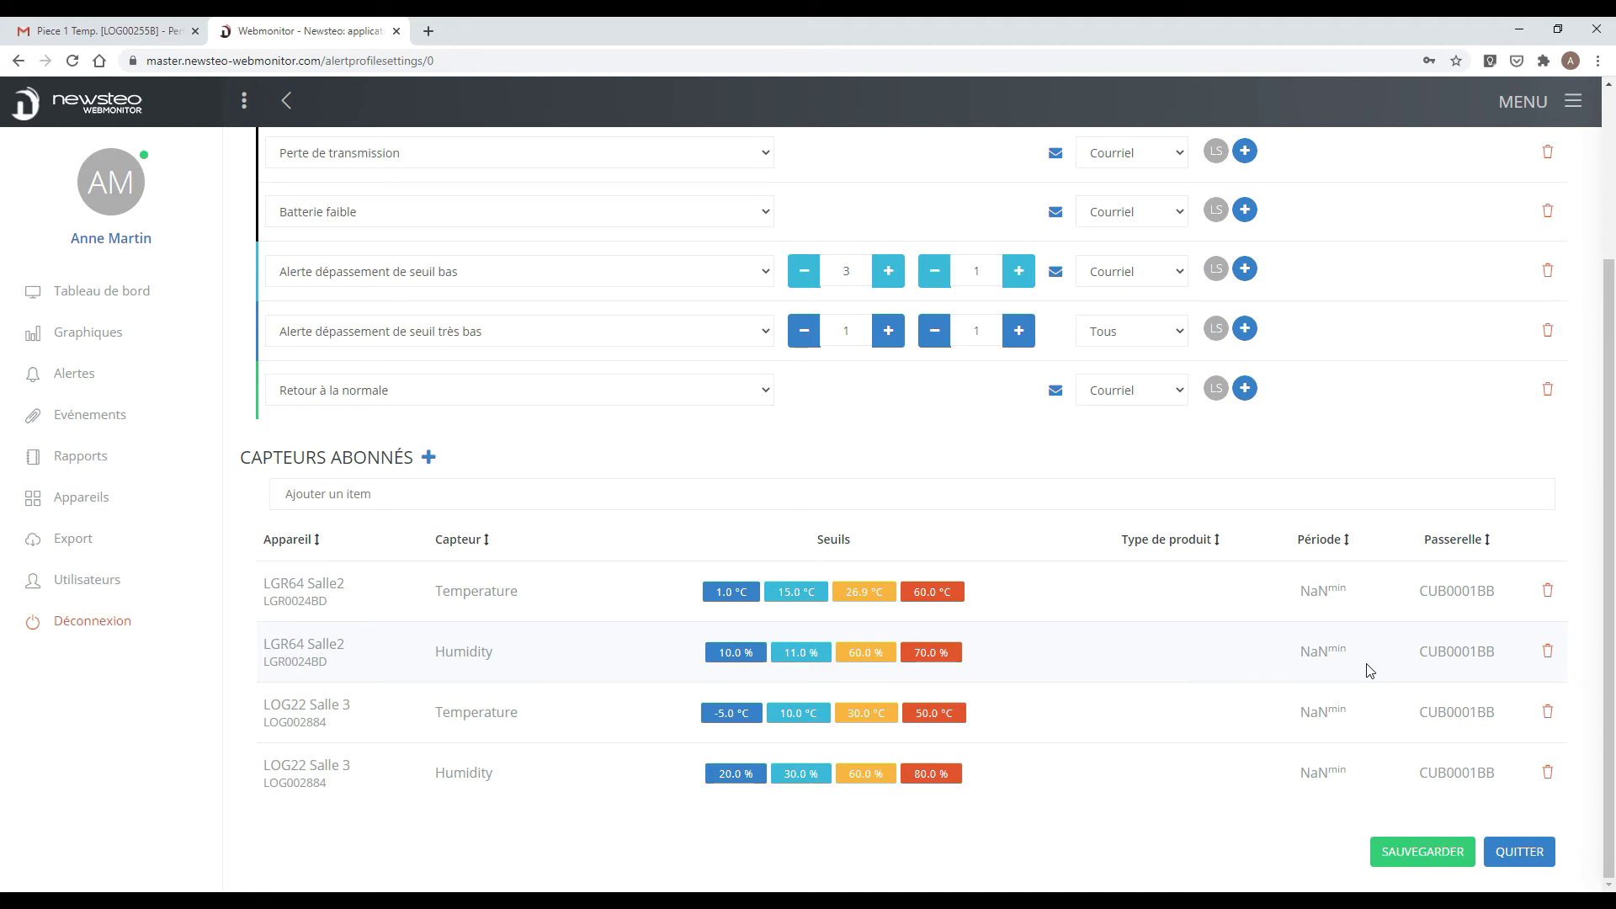
scroll(1365, 671, "up", 3)
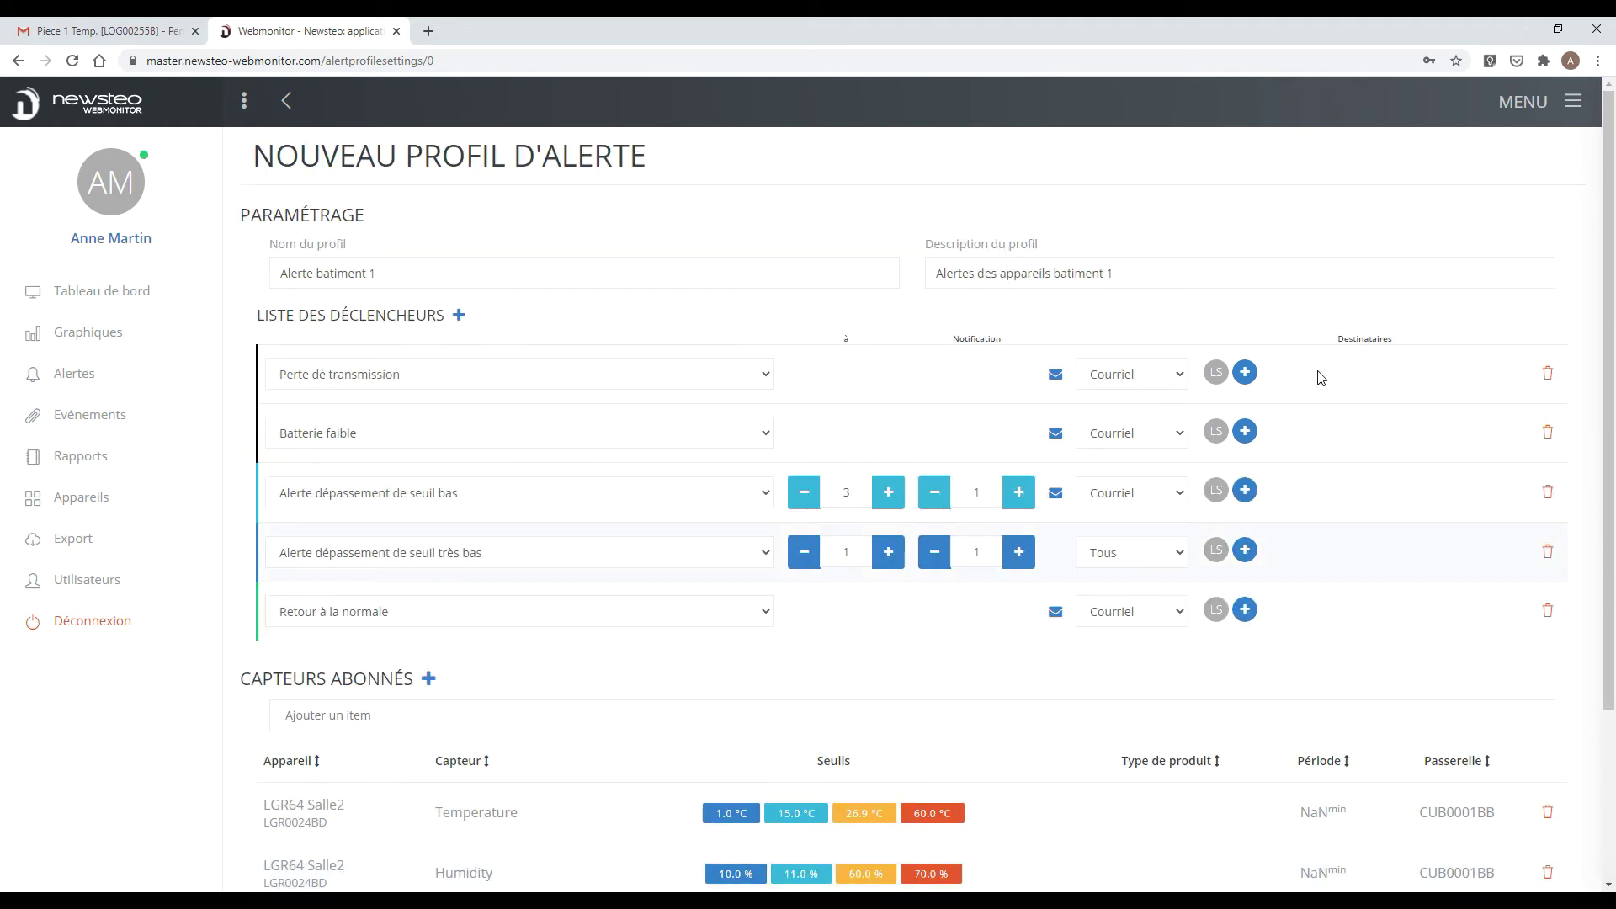
scroll(619, 489, "down", 3)
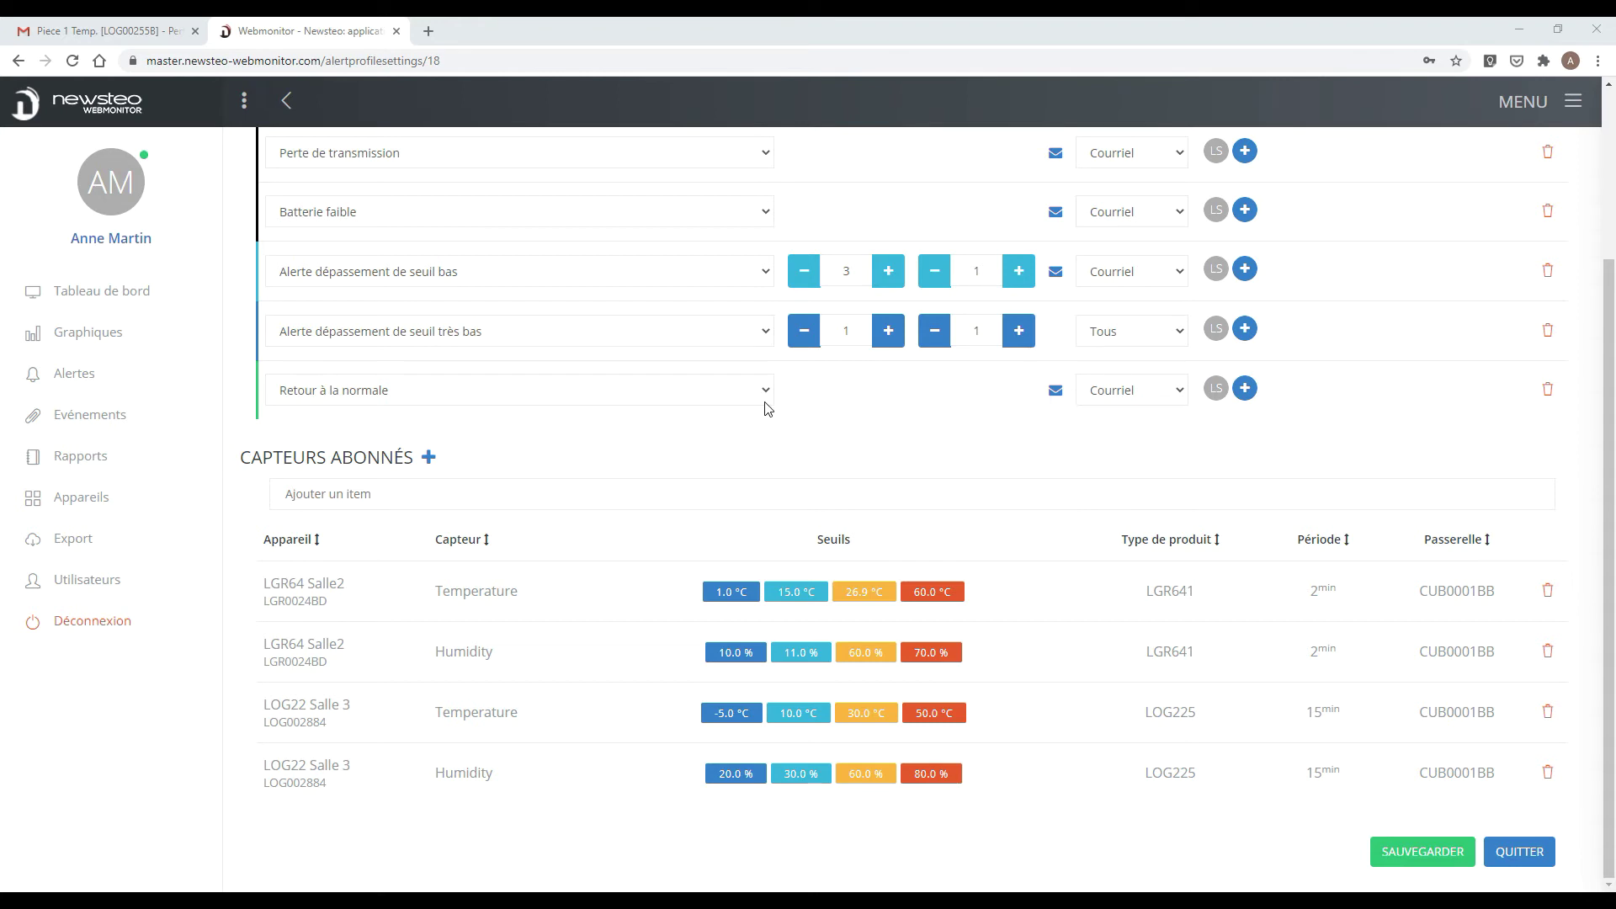
Display all alerts in the Alertes list and open the LGR64 Salle2 Temperature alert of 21/09/2020.
left_click(77, 375)
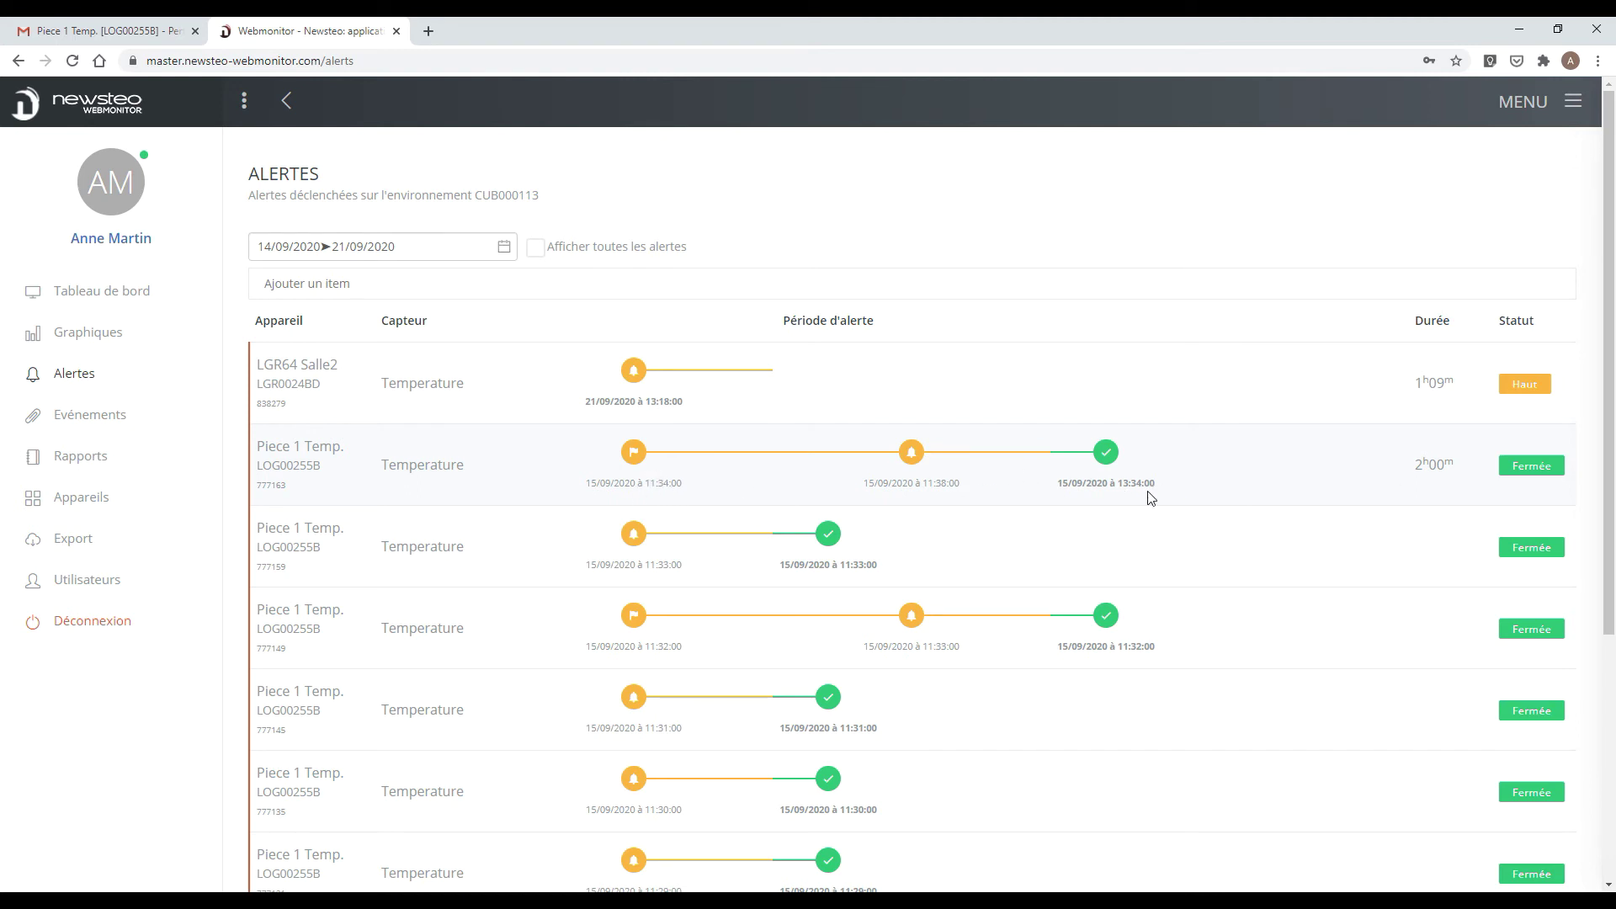
left_click(535, 246)
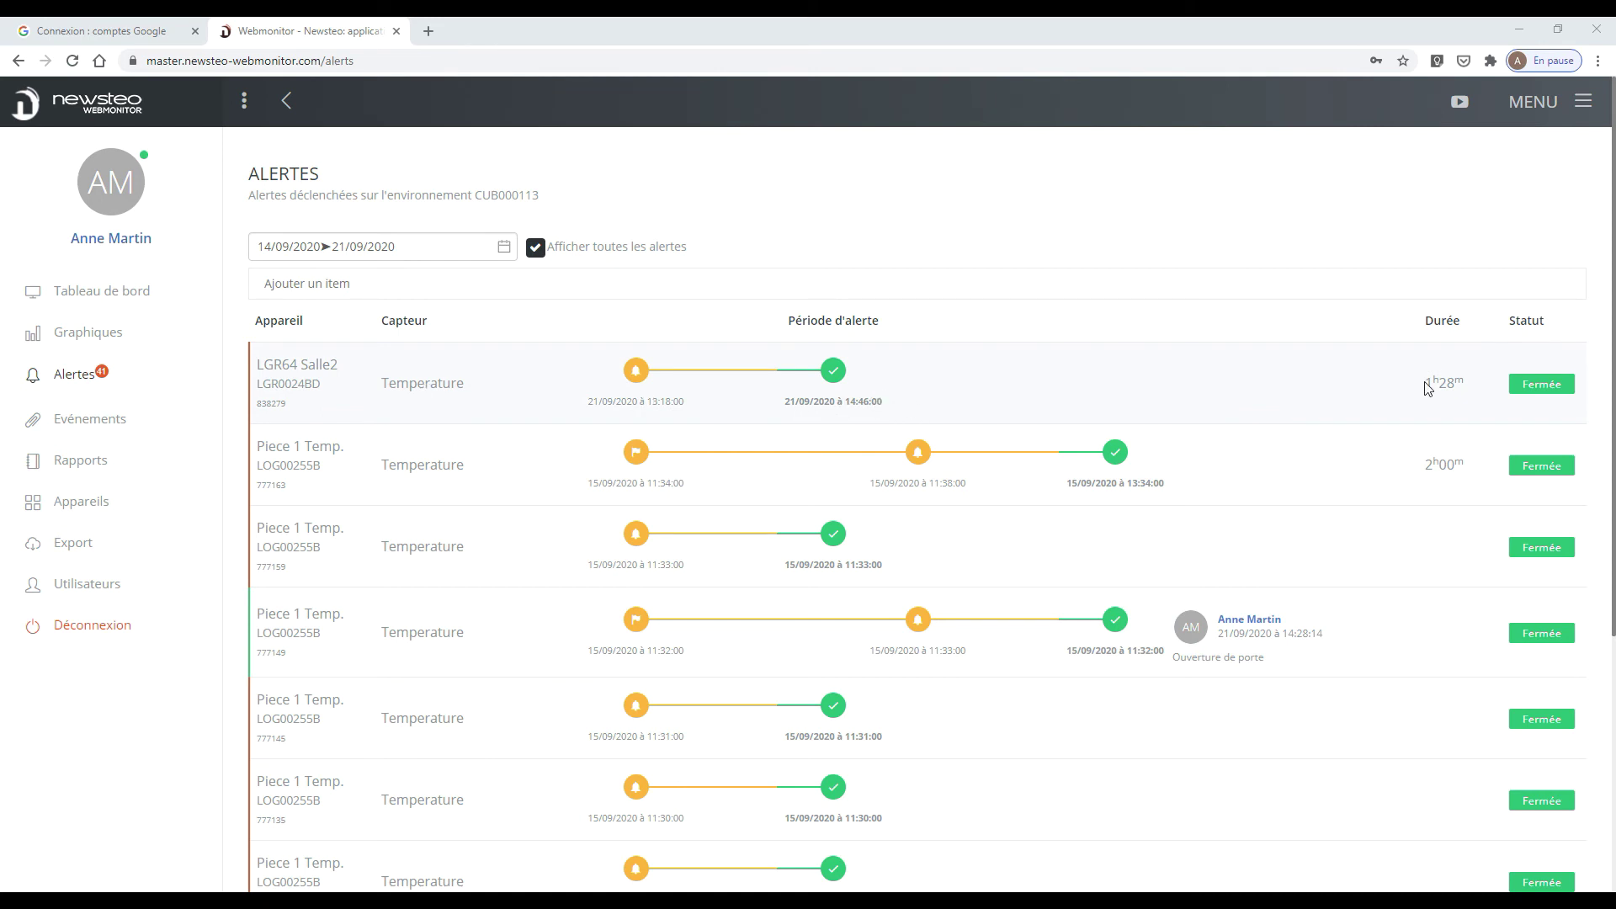
left_click(507, 387)
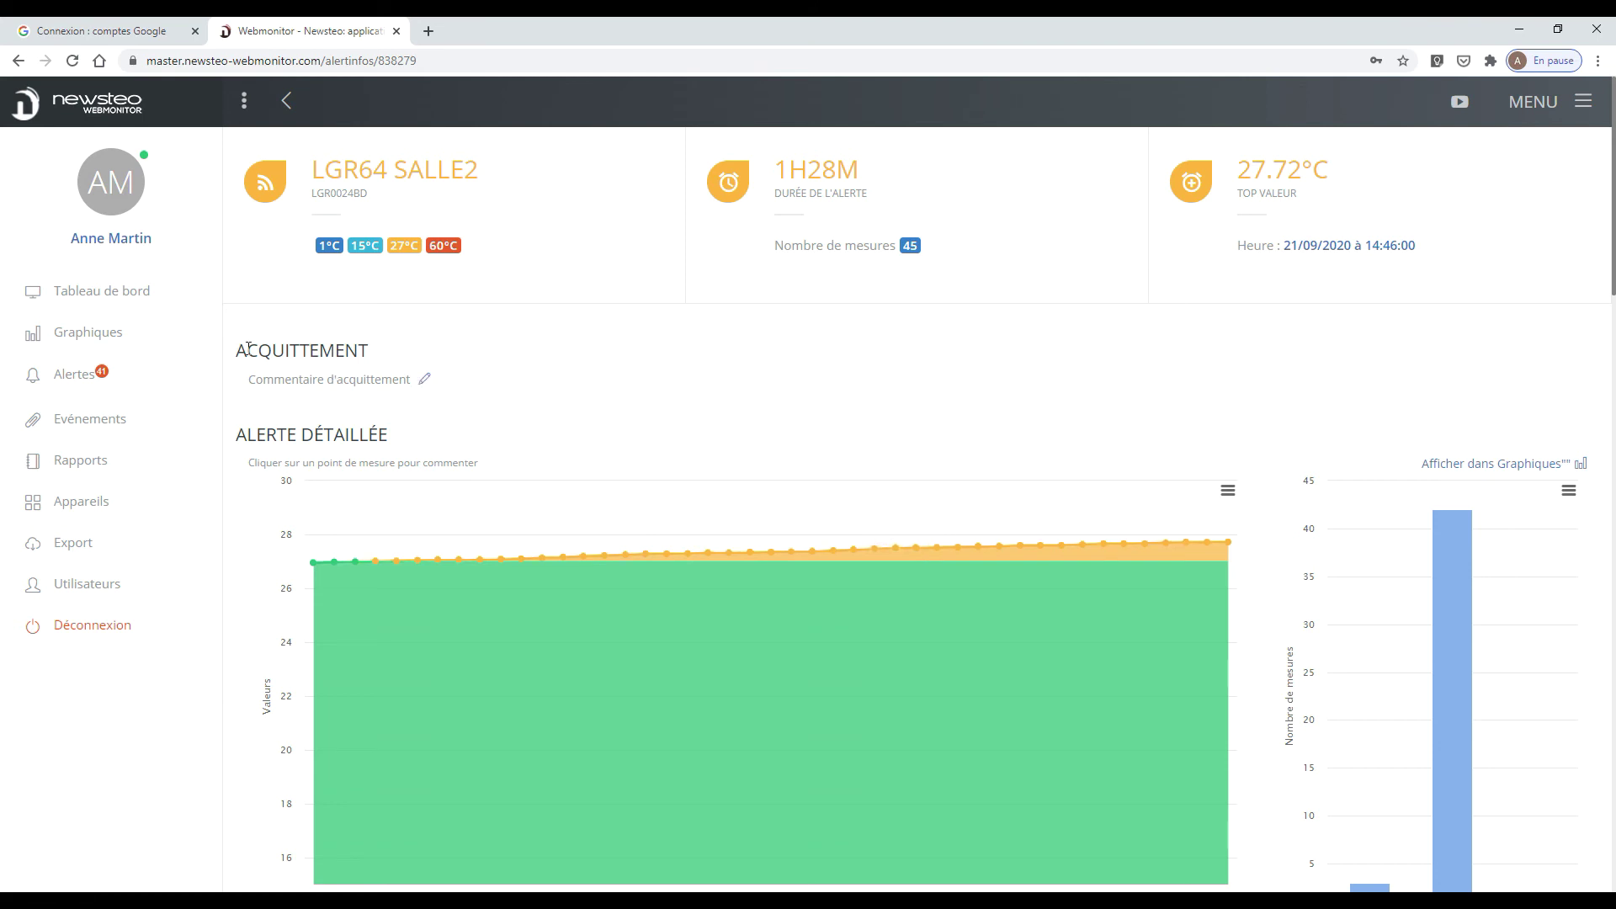
Acknowledge the alert with the comment "Porte laissée ouverte" and save it.
left_click(425, 380)
left_click(357, 408)
type("Por")
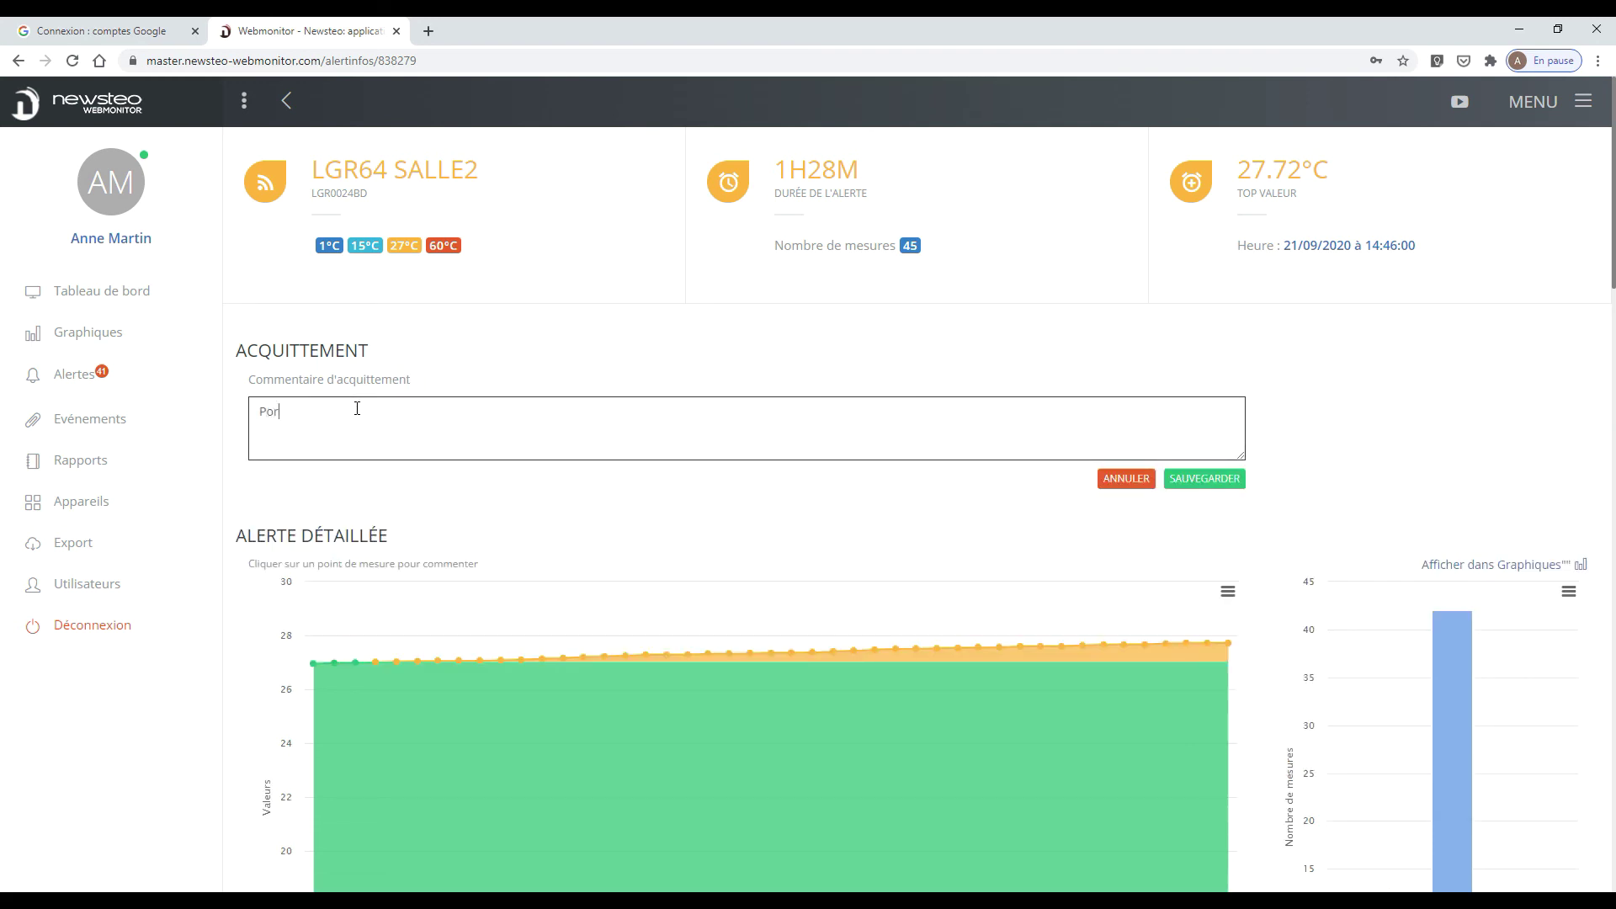
type("te laissée ouverte")
left_click(1231, 481)
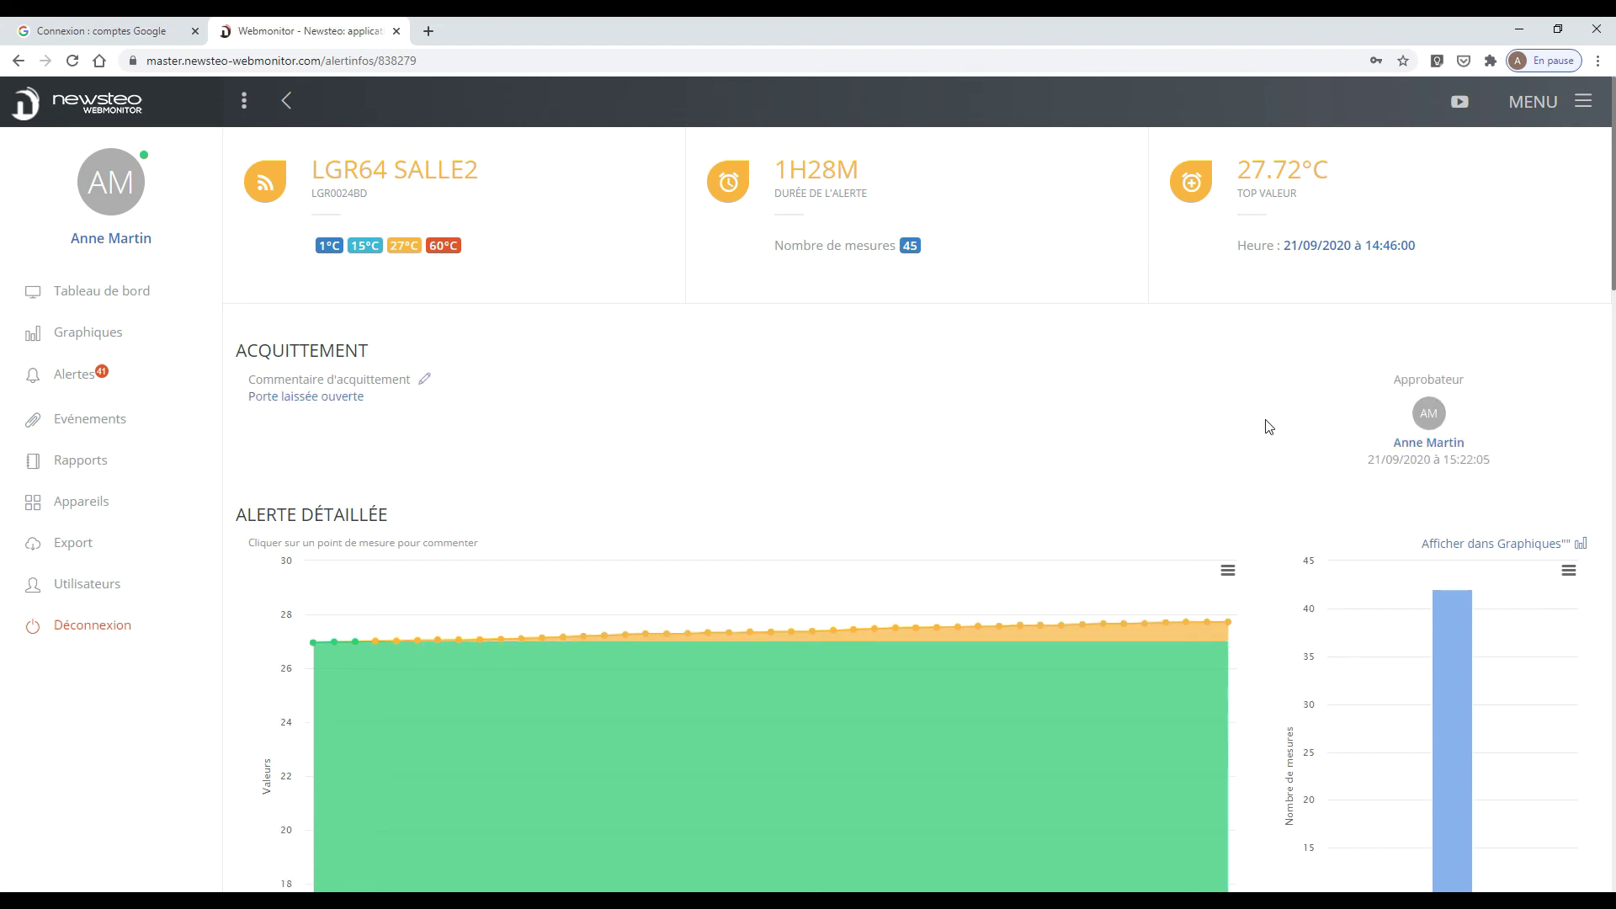
Return to the alerts list and turn off "Afficher toutes les alertes".
left_click(287, 105)
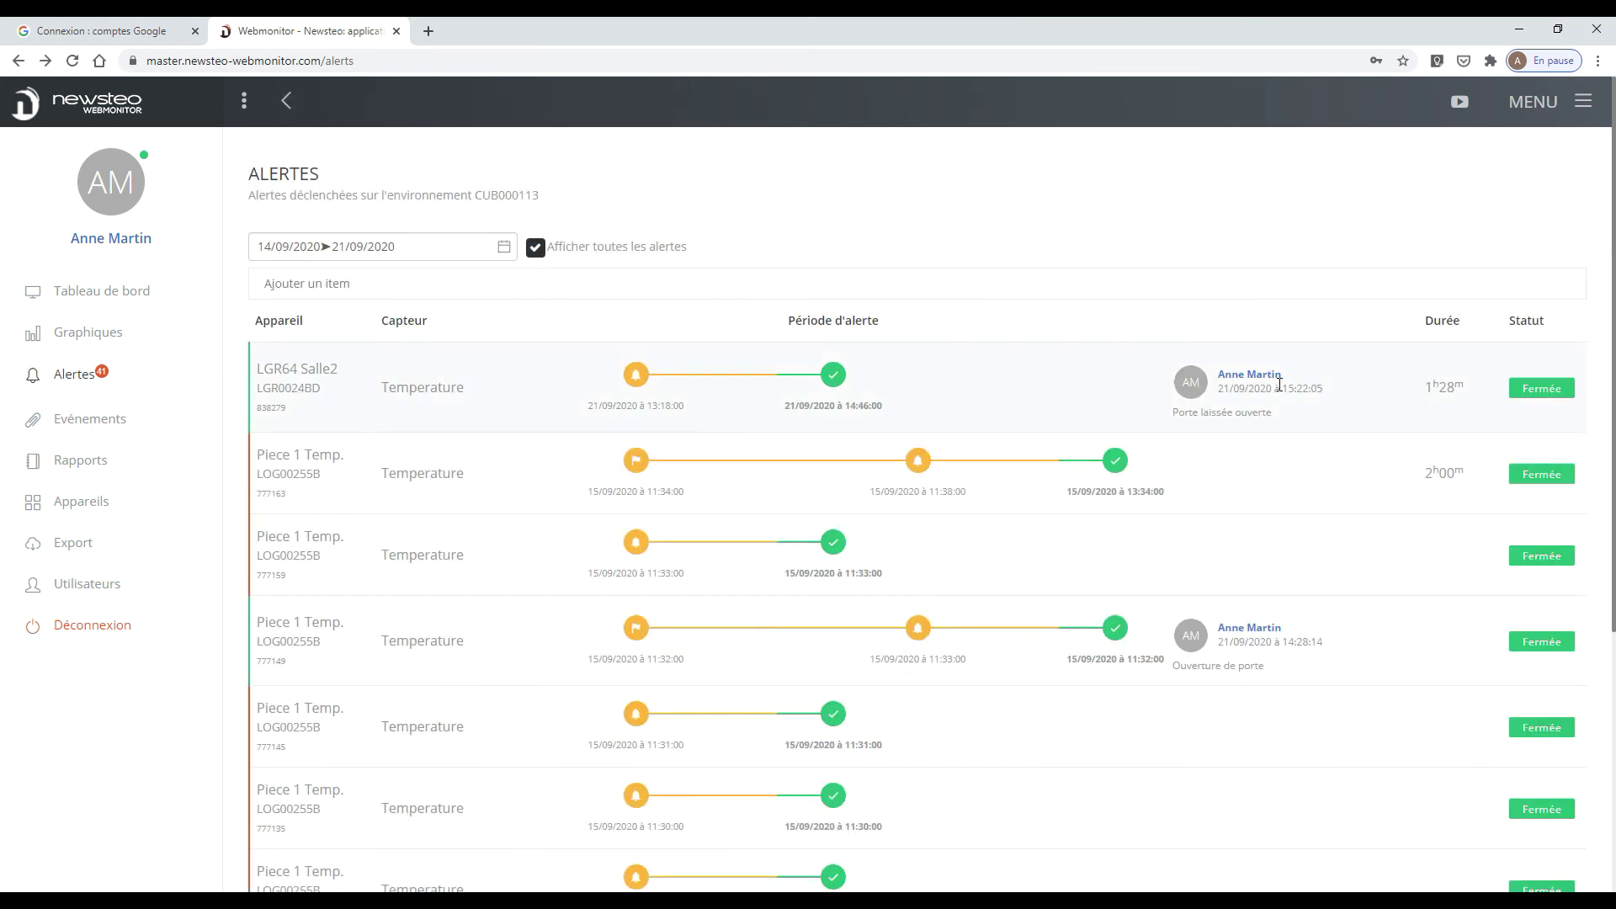
left_click(536, 252)
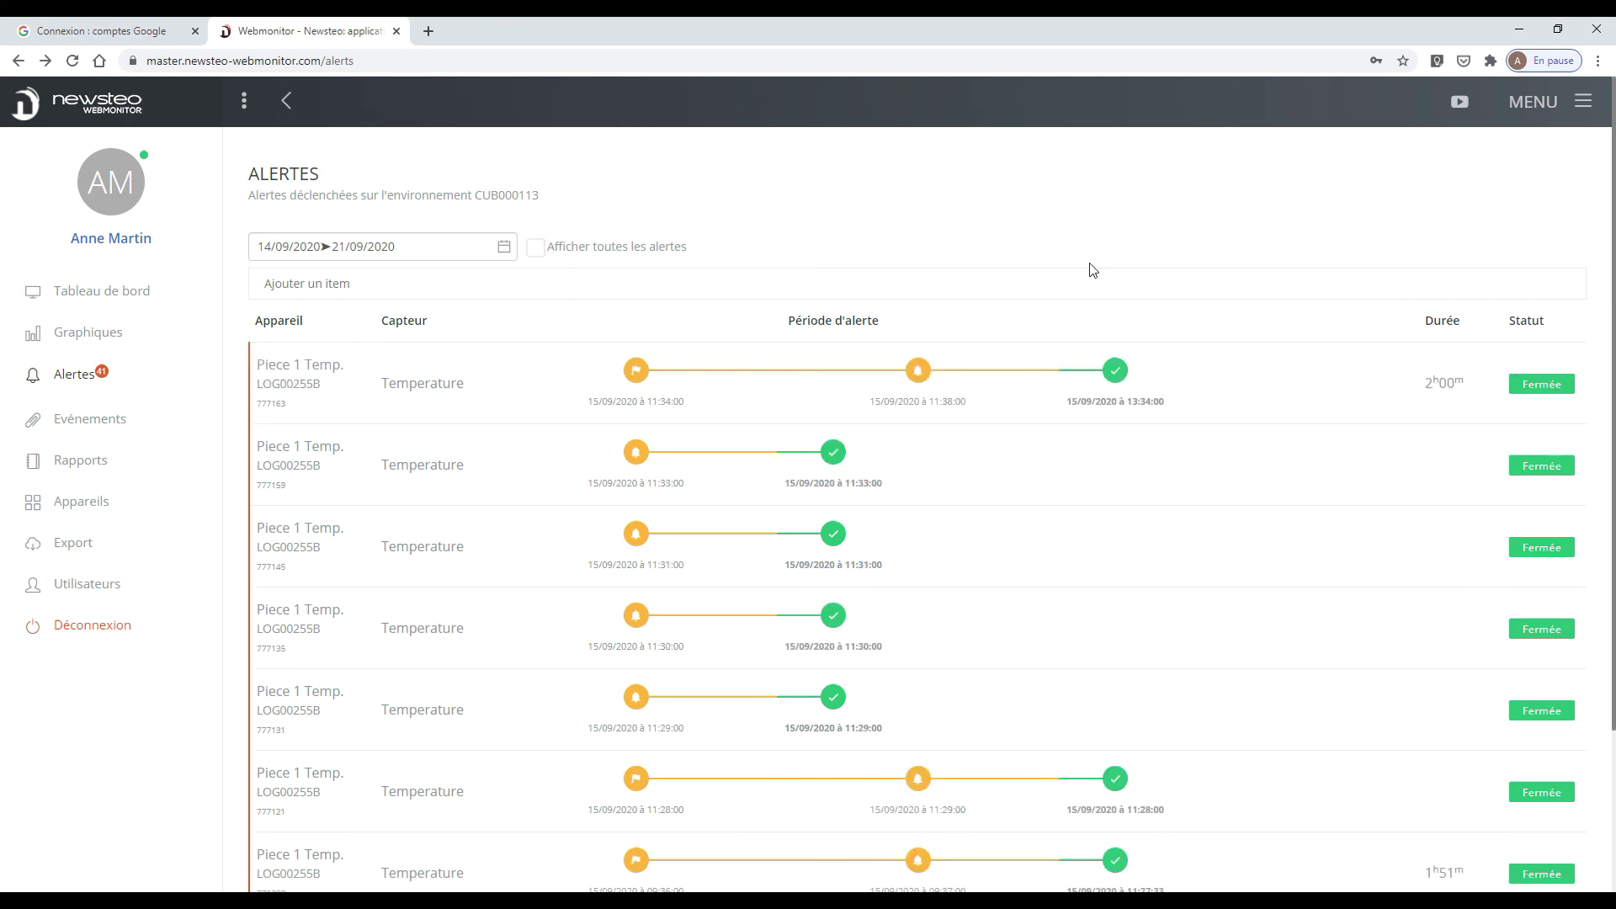